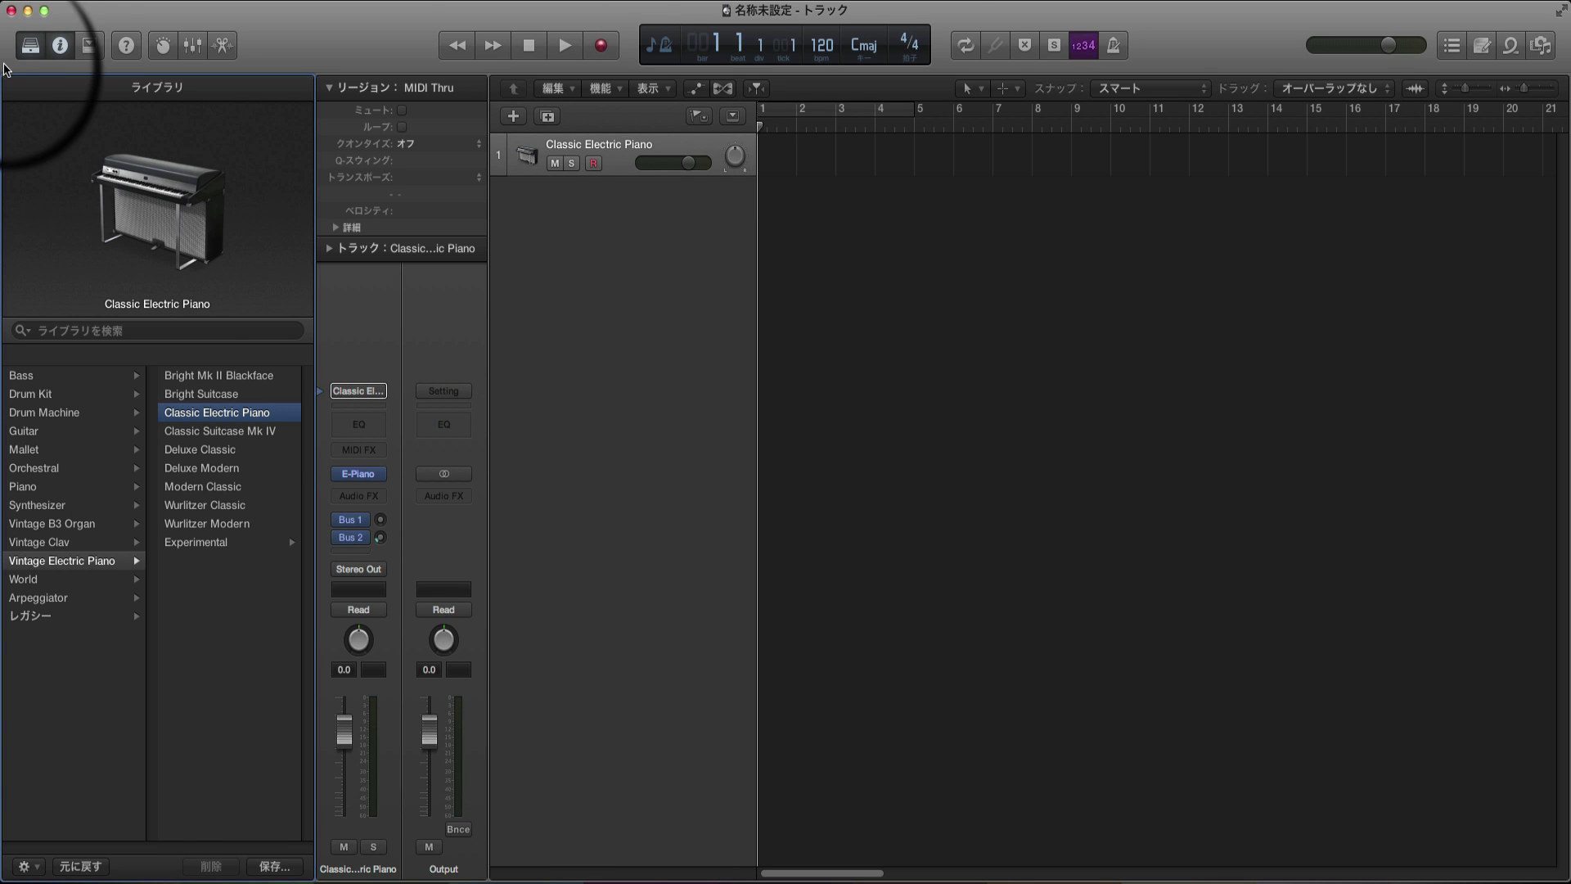
# Load the Fingerstyle Bass patch from the library's Bass category onto the track
pyautogui.click(38, 57)
pyautogui.click(39, 58)
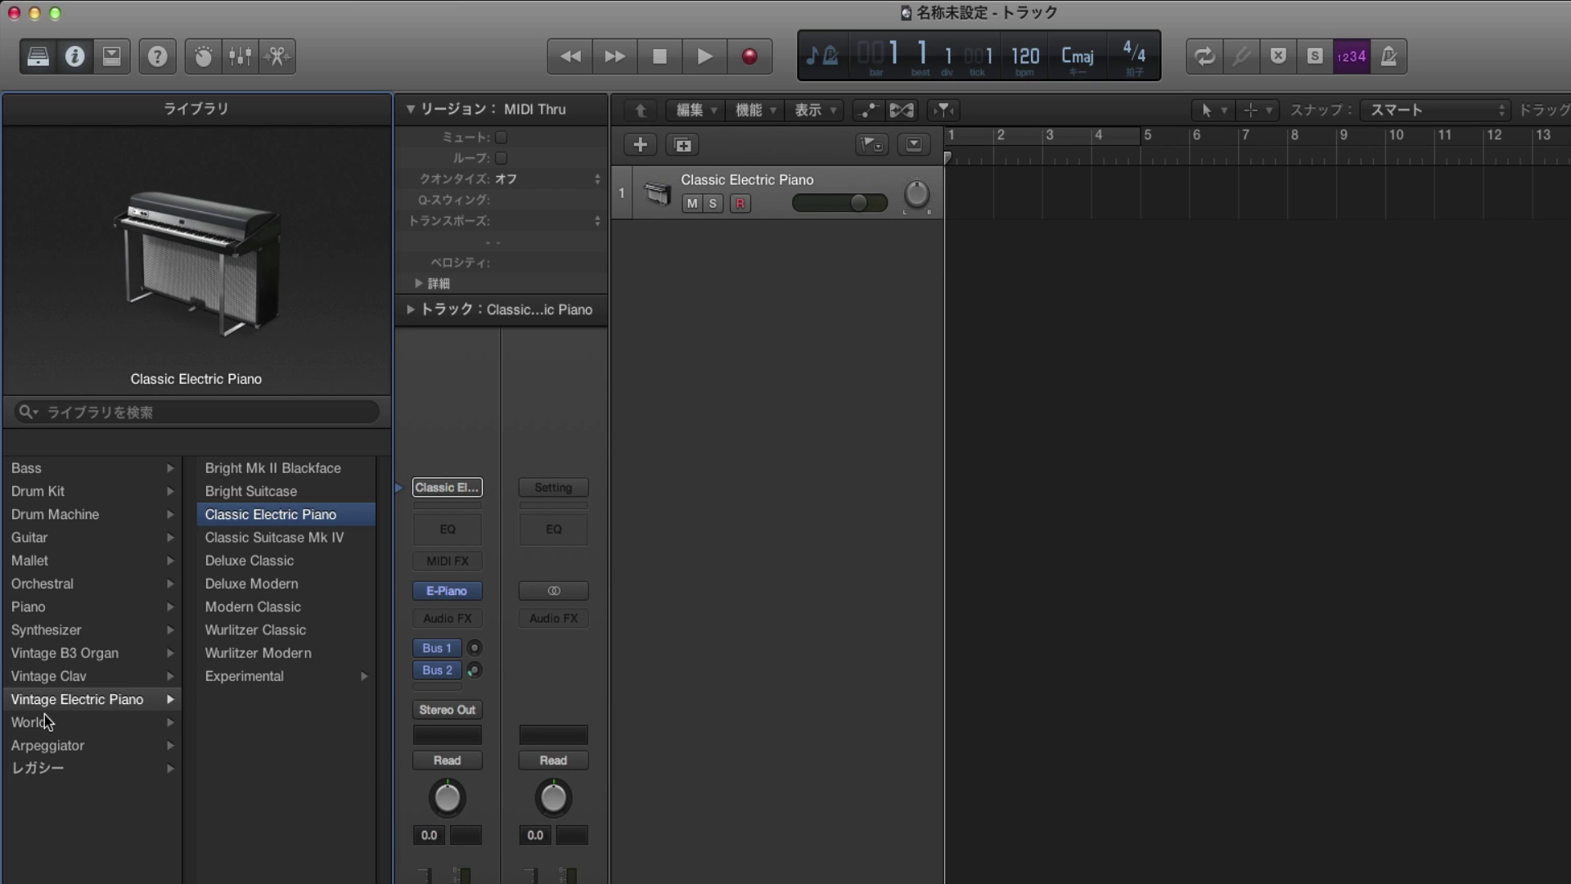
pyautogui.click(70, 470)
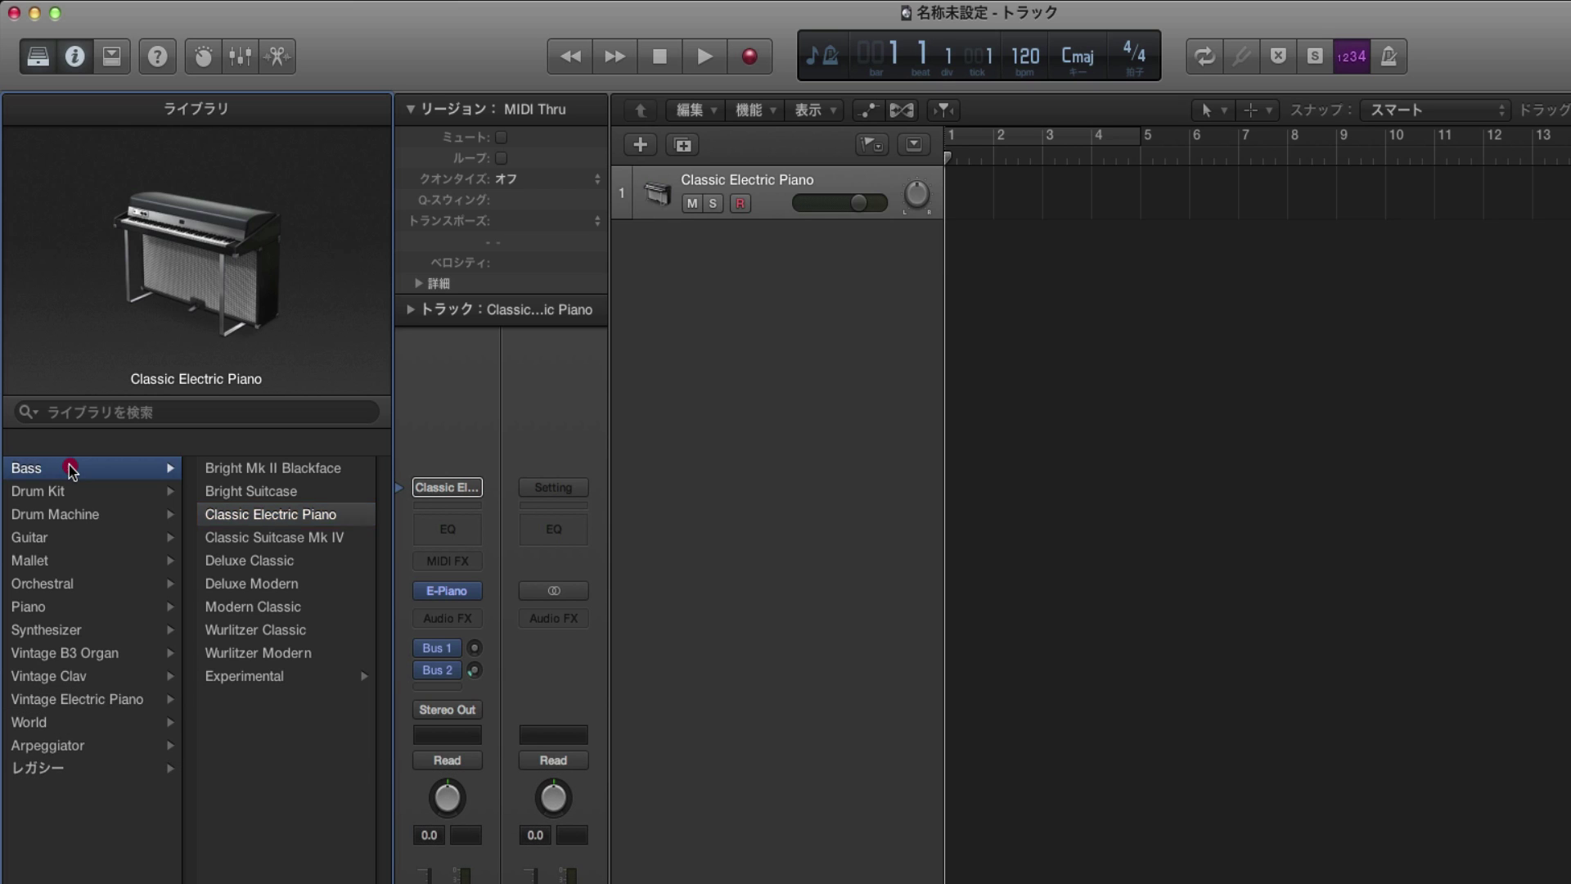
pyautogui.click(270, 468)
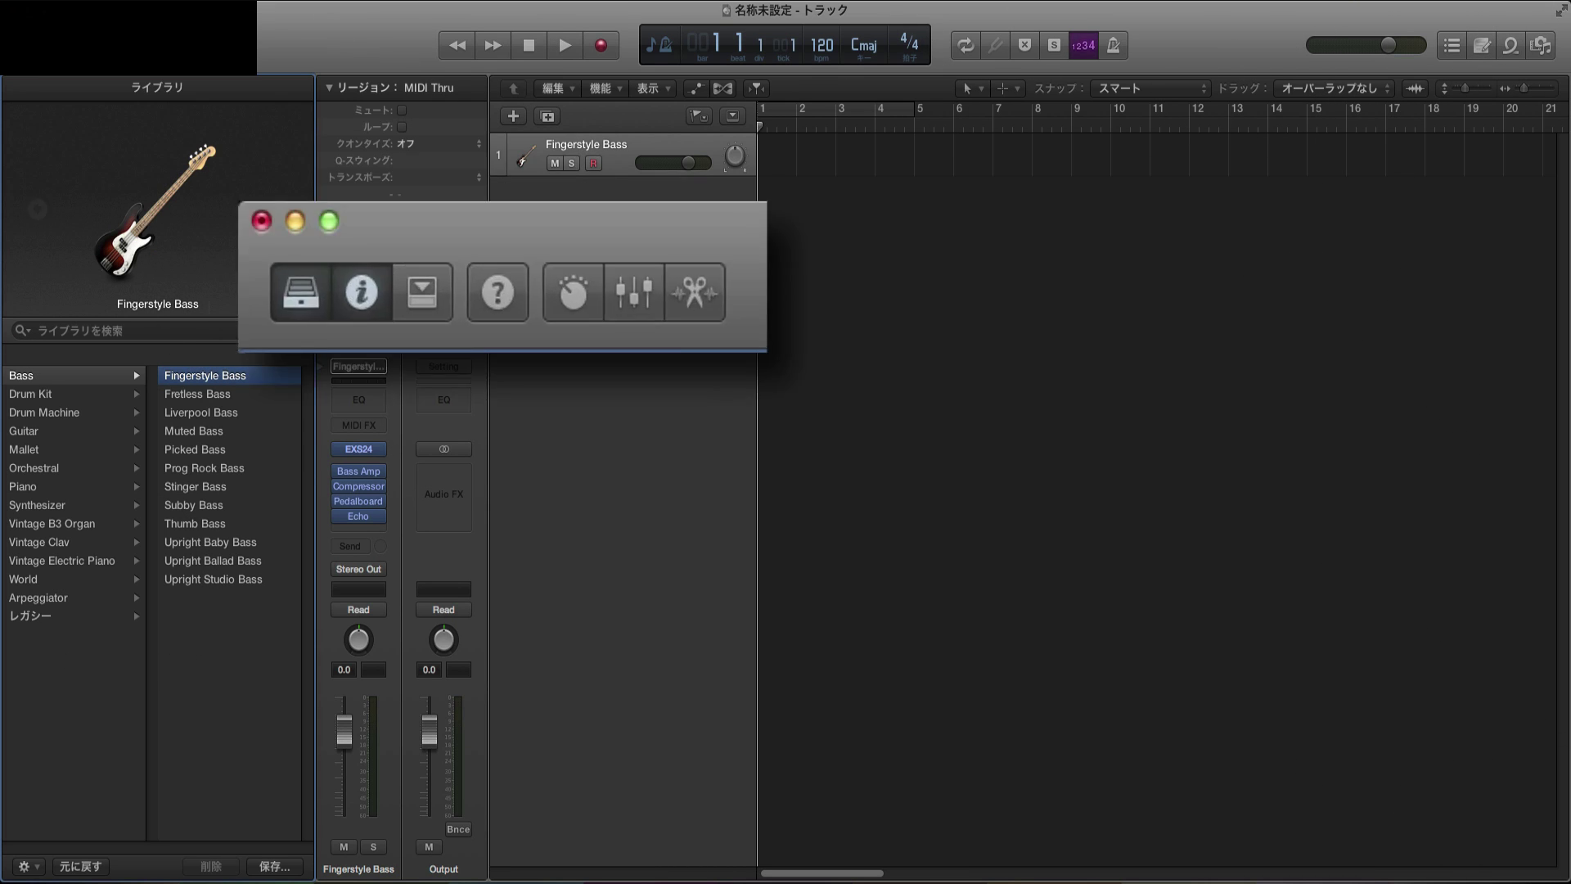
# Hide the library, and switch the inspector off and on again
pyautogui.click(27, 54)
pyautogui.click(493, 518)
pyautogui.click(493, 518)
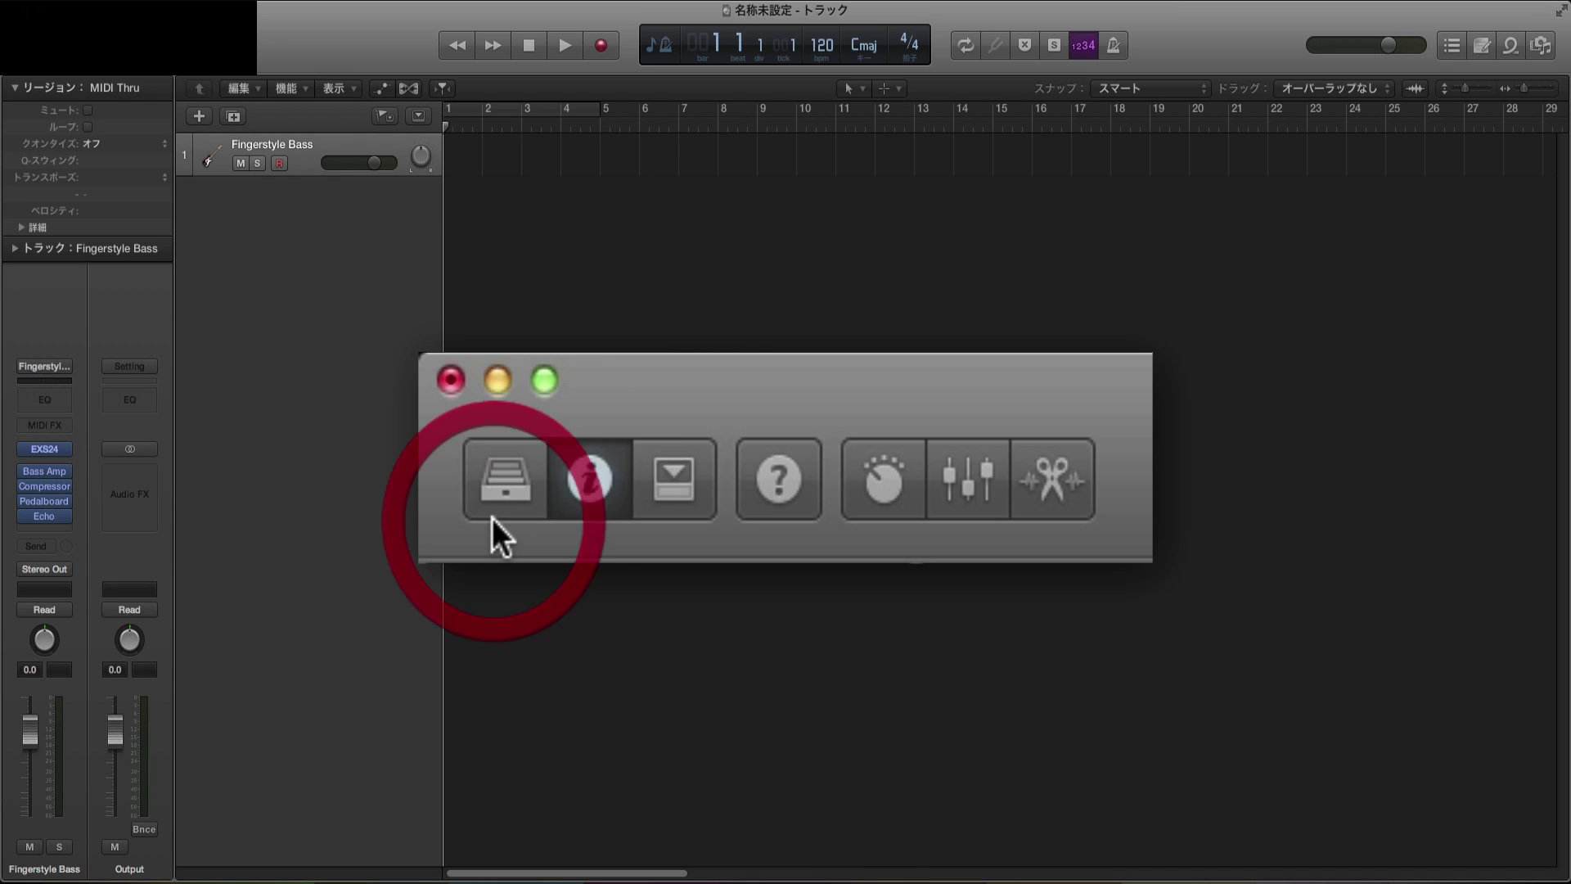
pyautogui.click(583, 485)
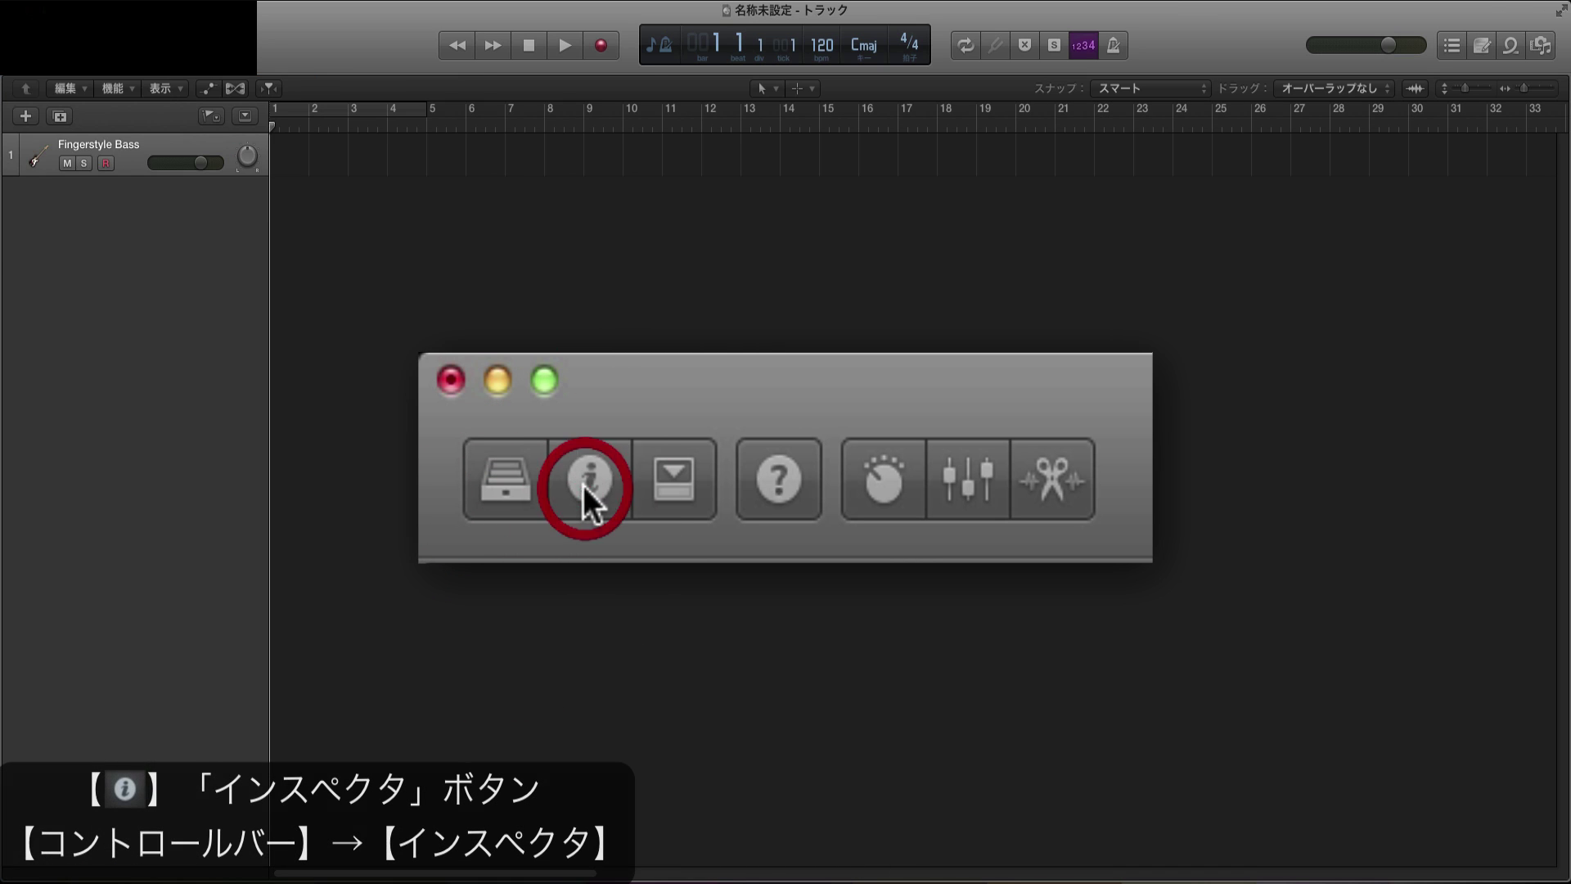
pyautogui.click(583, 484)
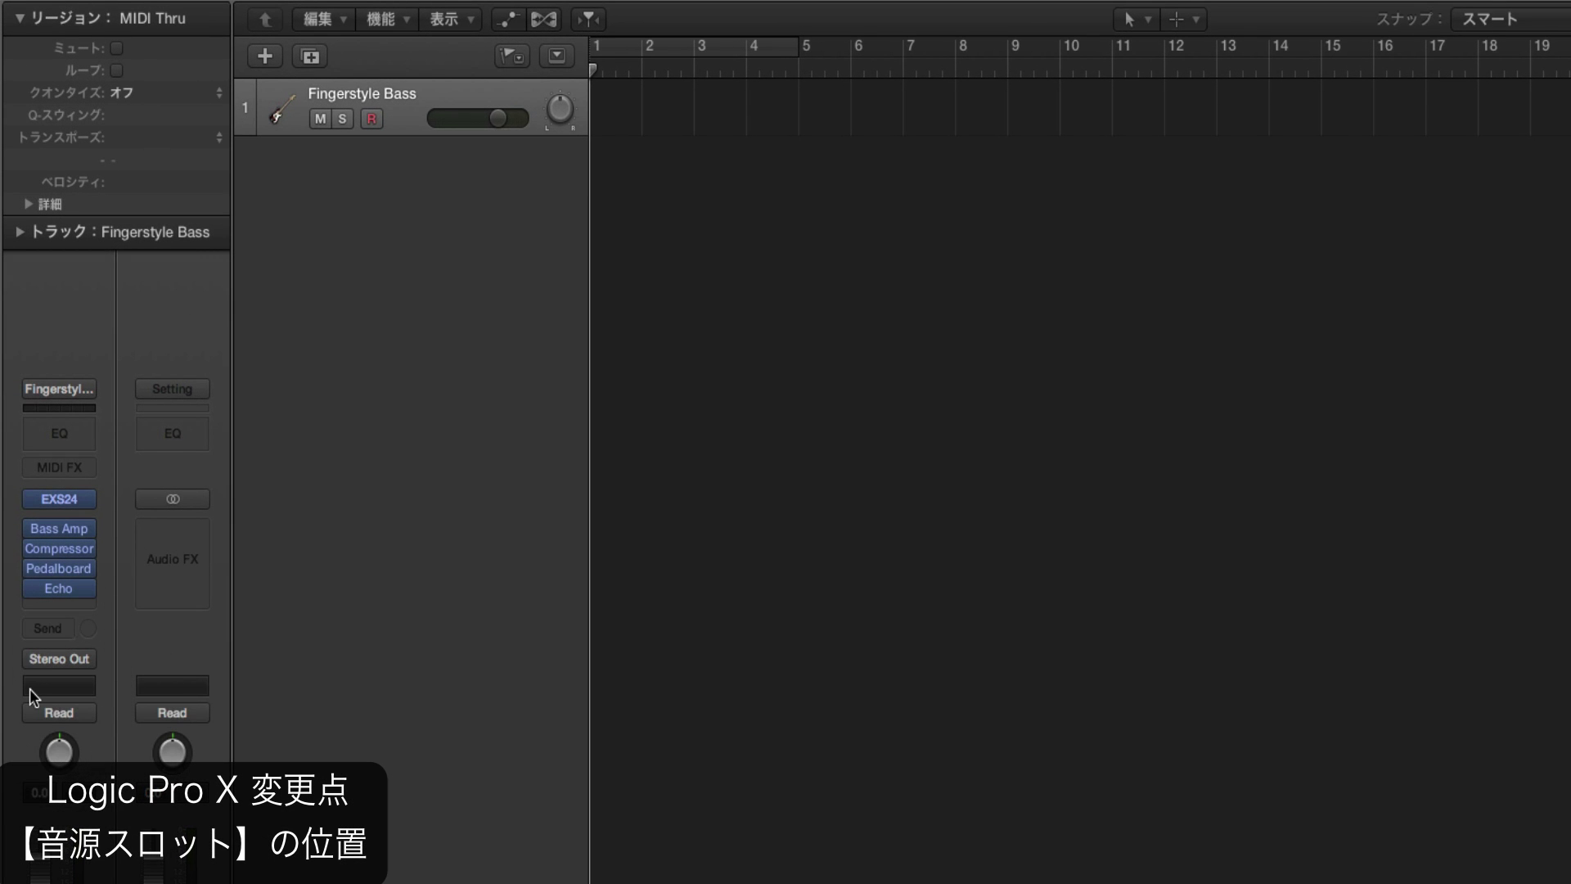
# Open the EXS24 instrument's window and view the list of instruments available for its slot
pyautogui.moveTo(85, 505)
pyautogui.click(72, 501)
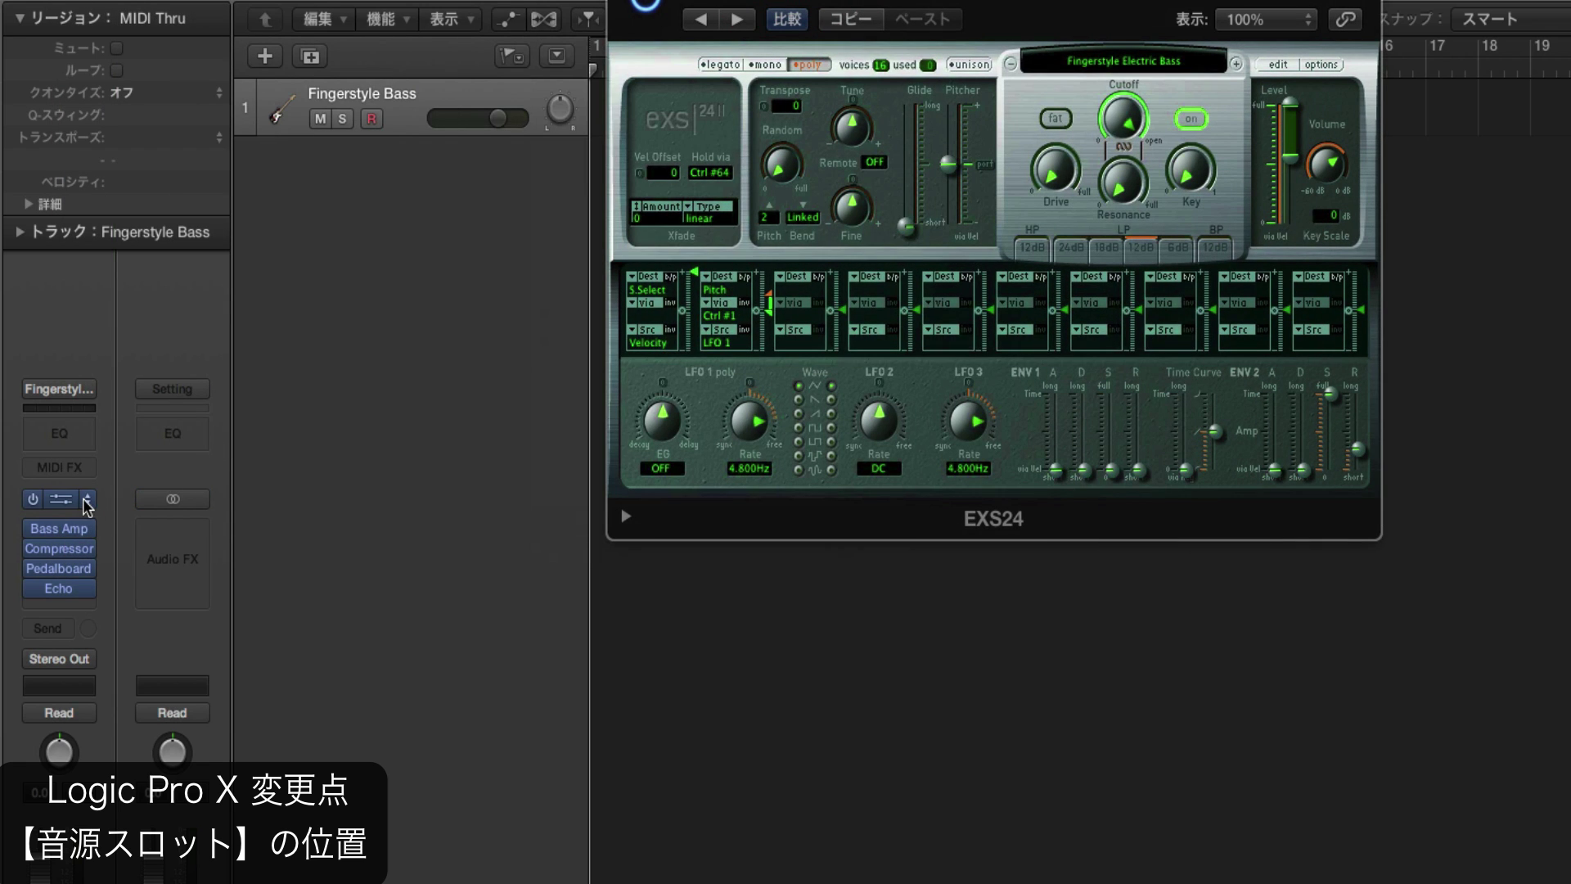
pyautogui.click(85, 504)
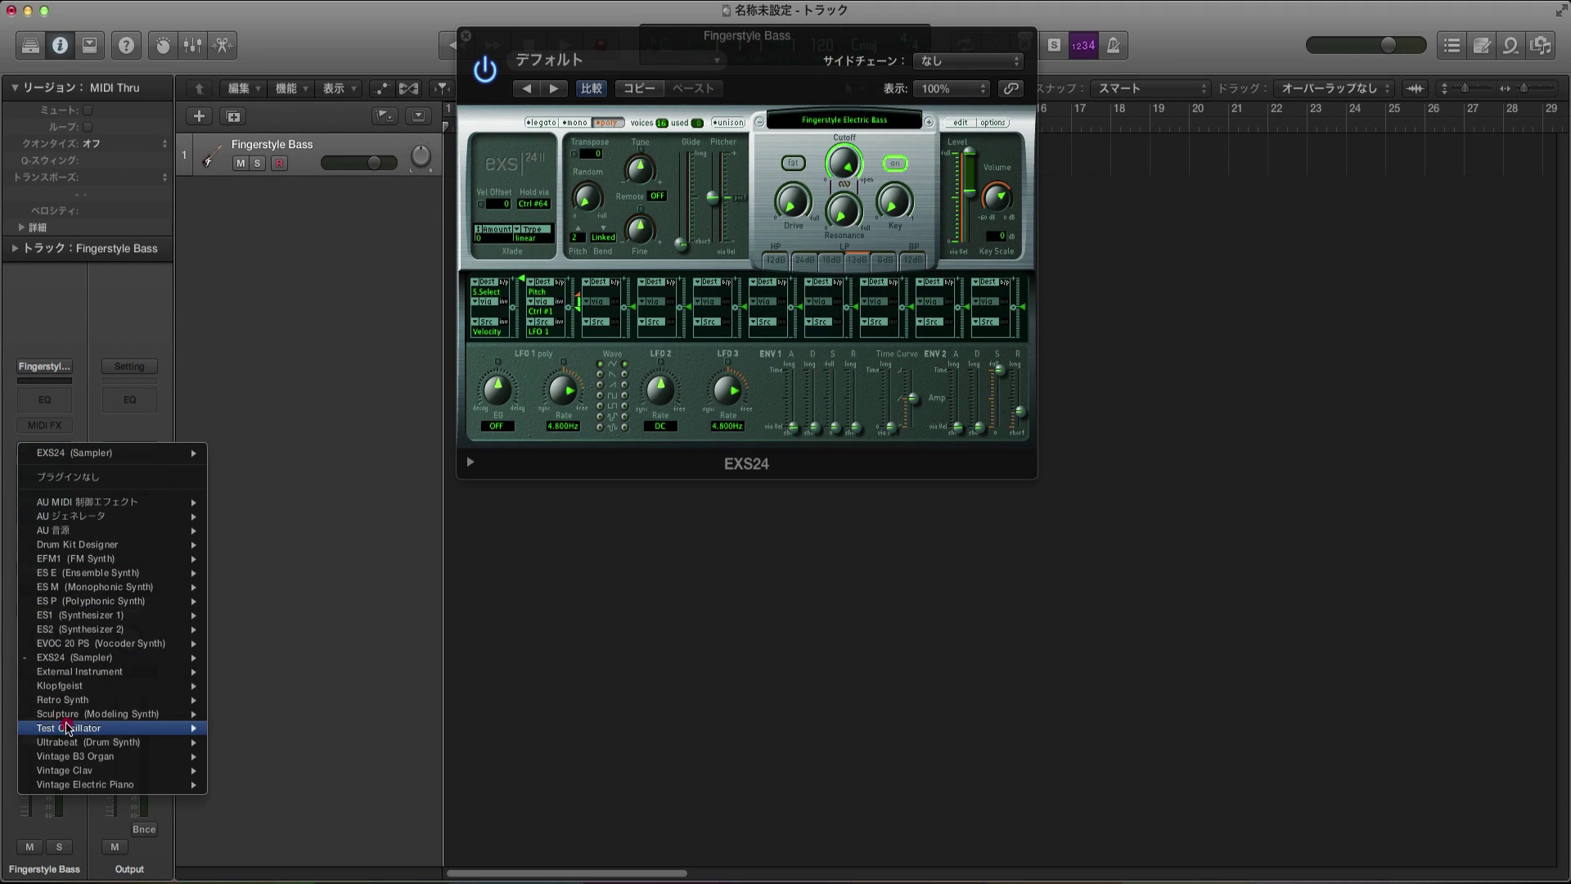
pyautogui.click(385, 369)
# Show the library and browse the instrument slot's AU 音源 choices under Native Instruments
pyautogui.press('y')
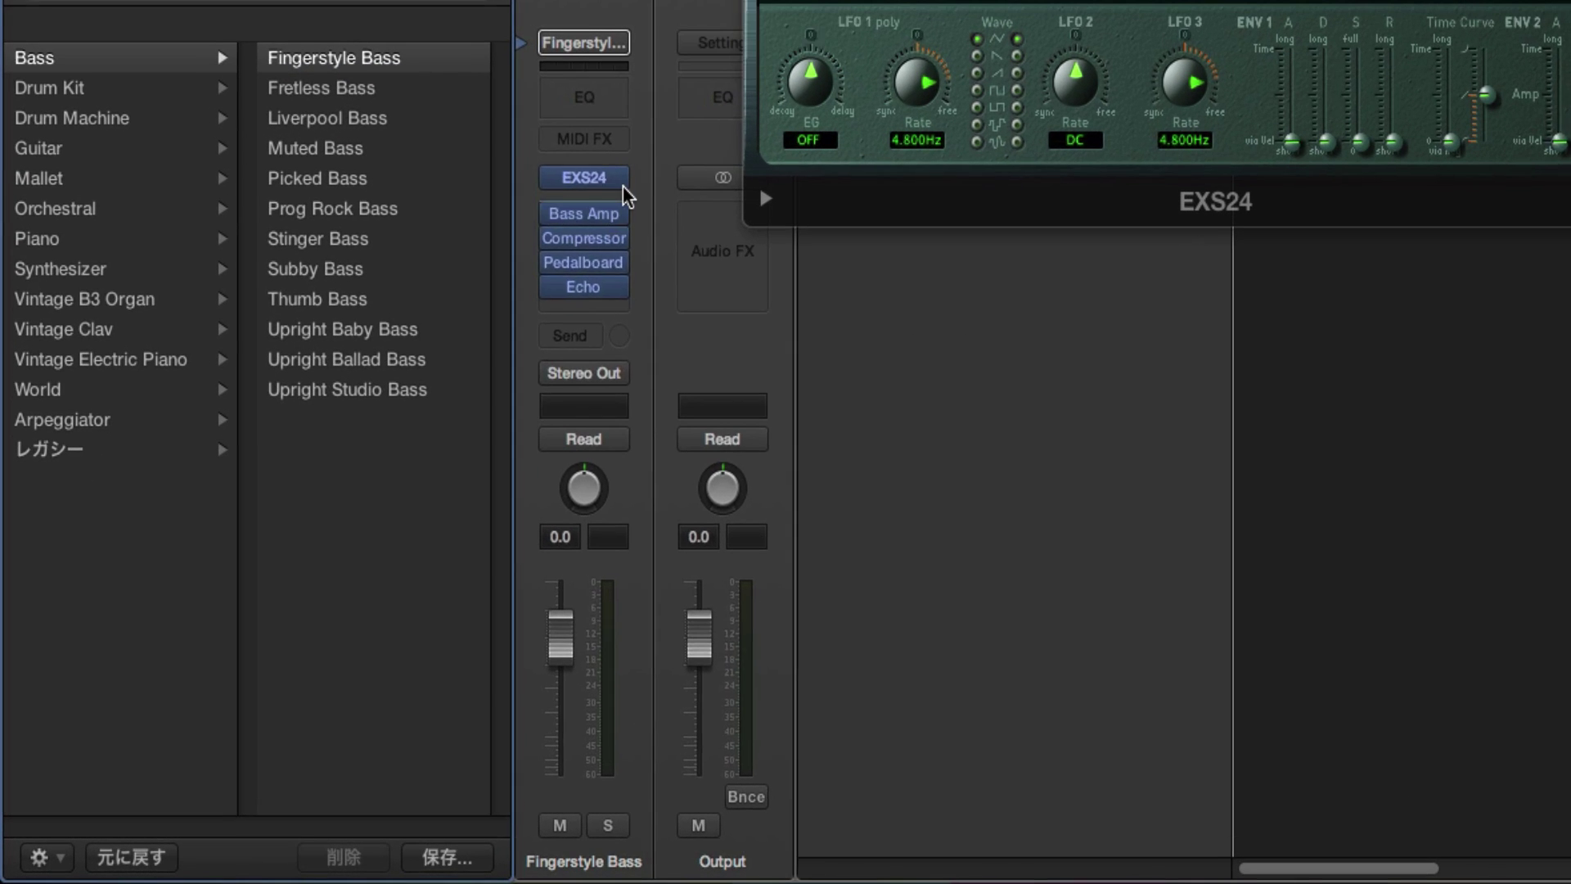
pyautogui.click(372, 451)
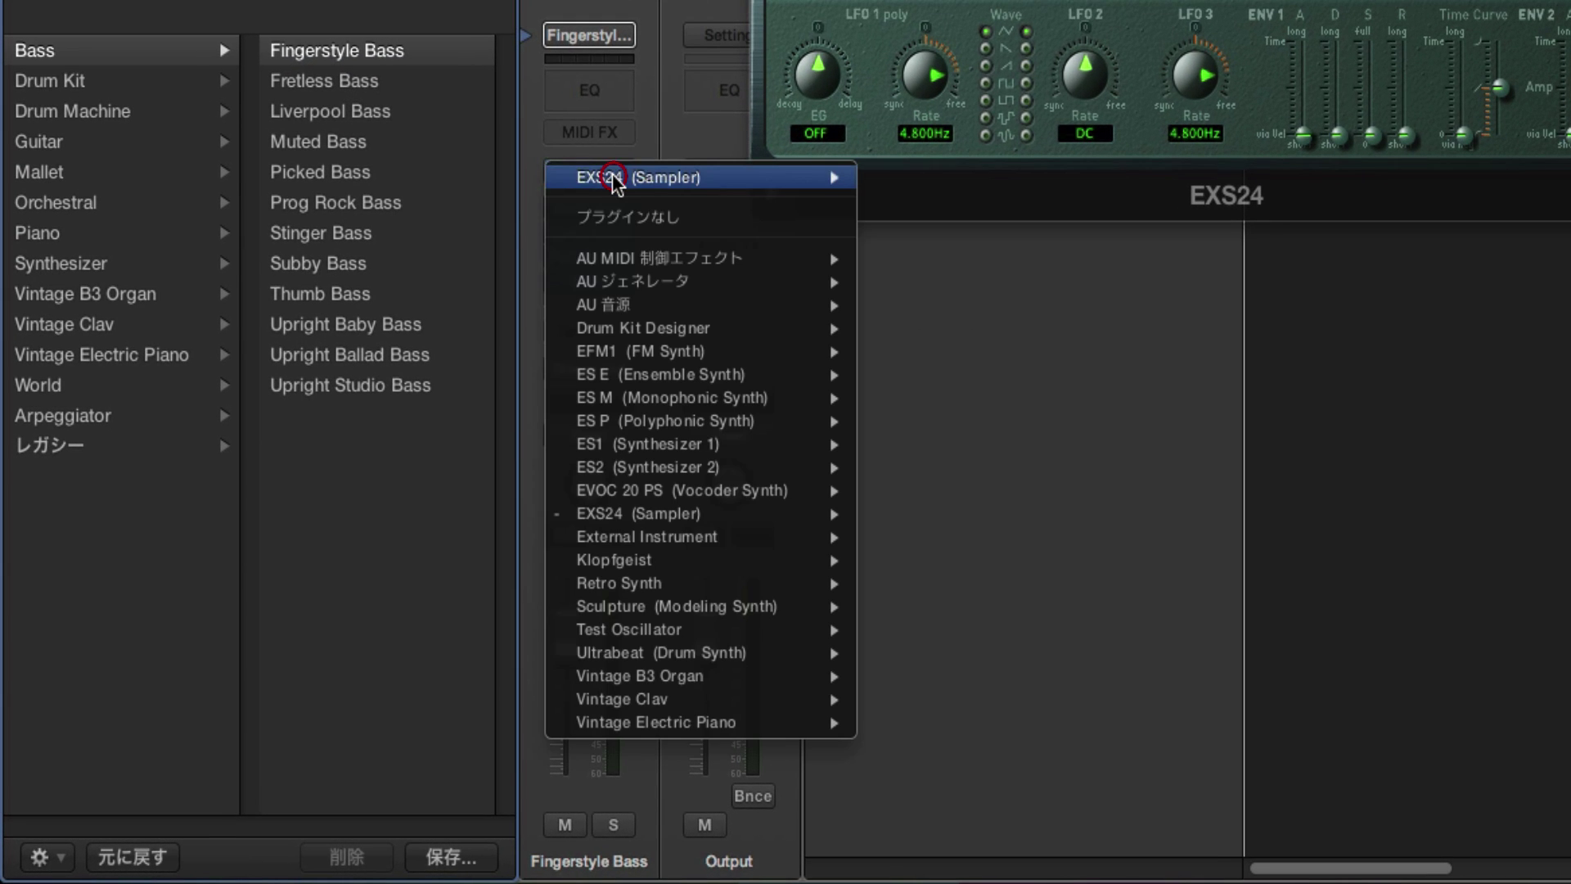
pyautogui.moveTo(617, 306)
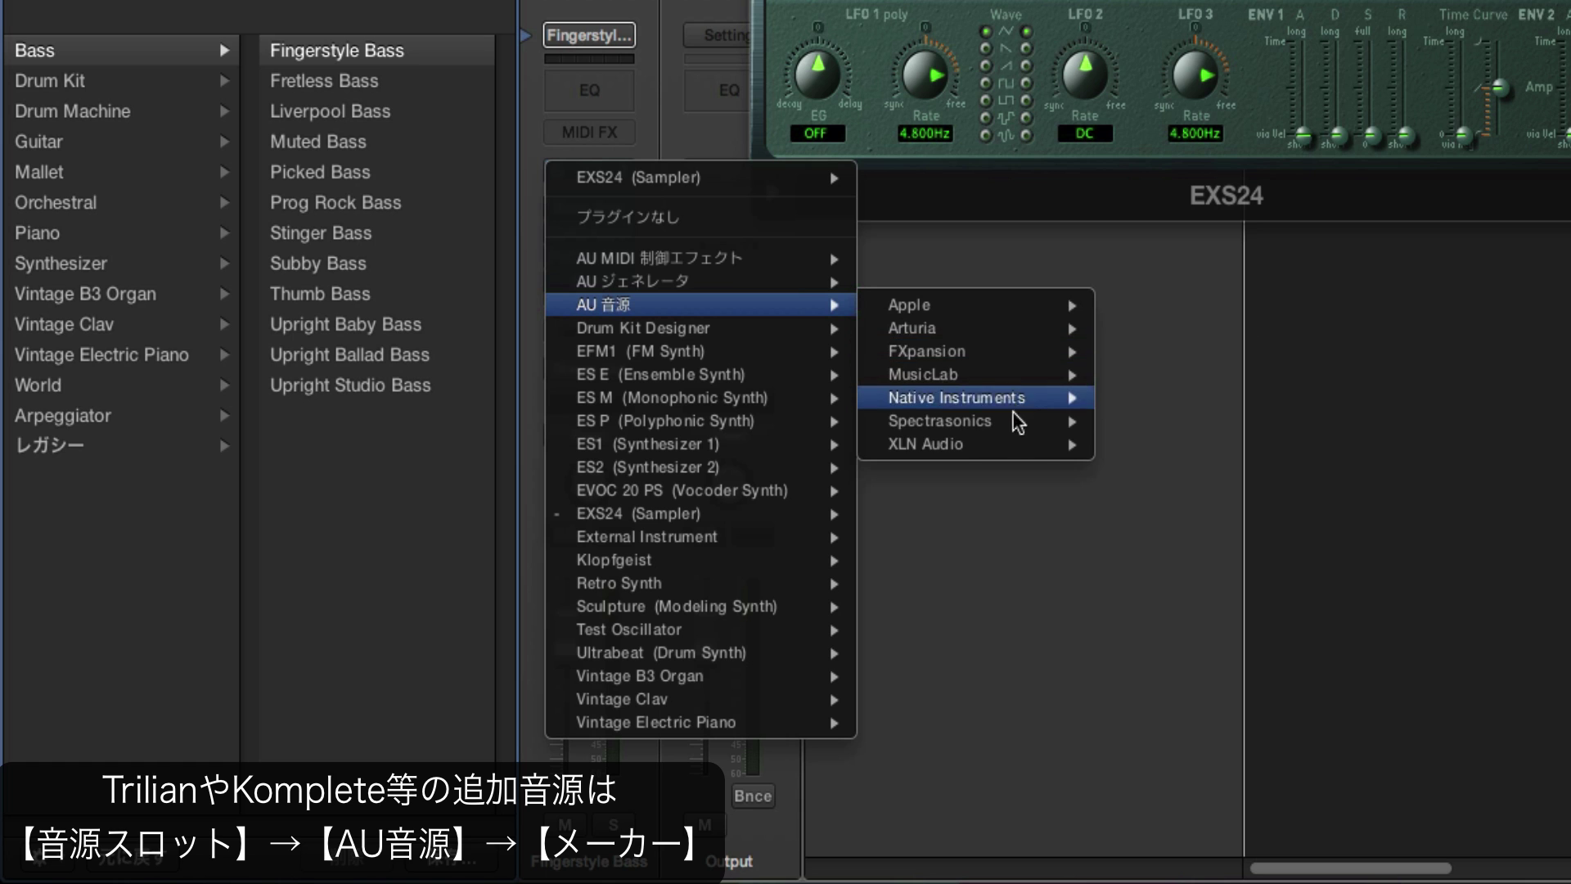
pyautogui.moveTo(1007, 401)
pyautogui.moveTo(1203, 407)
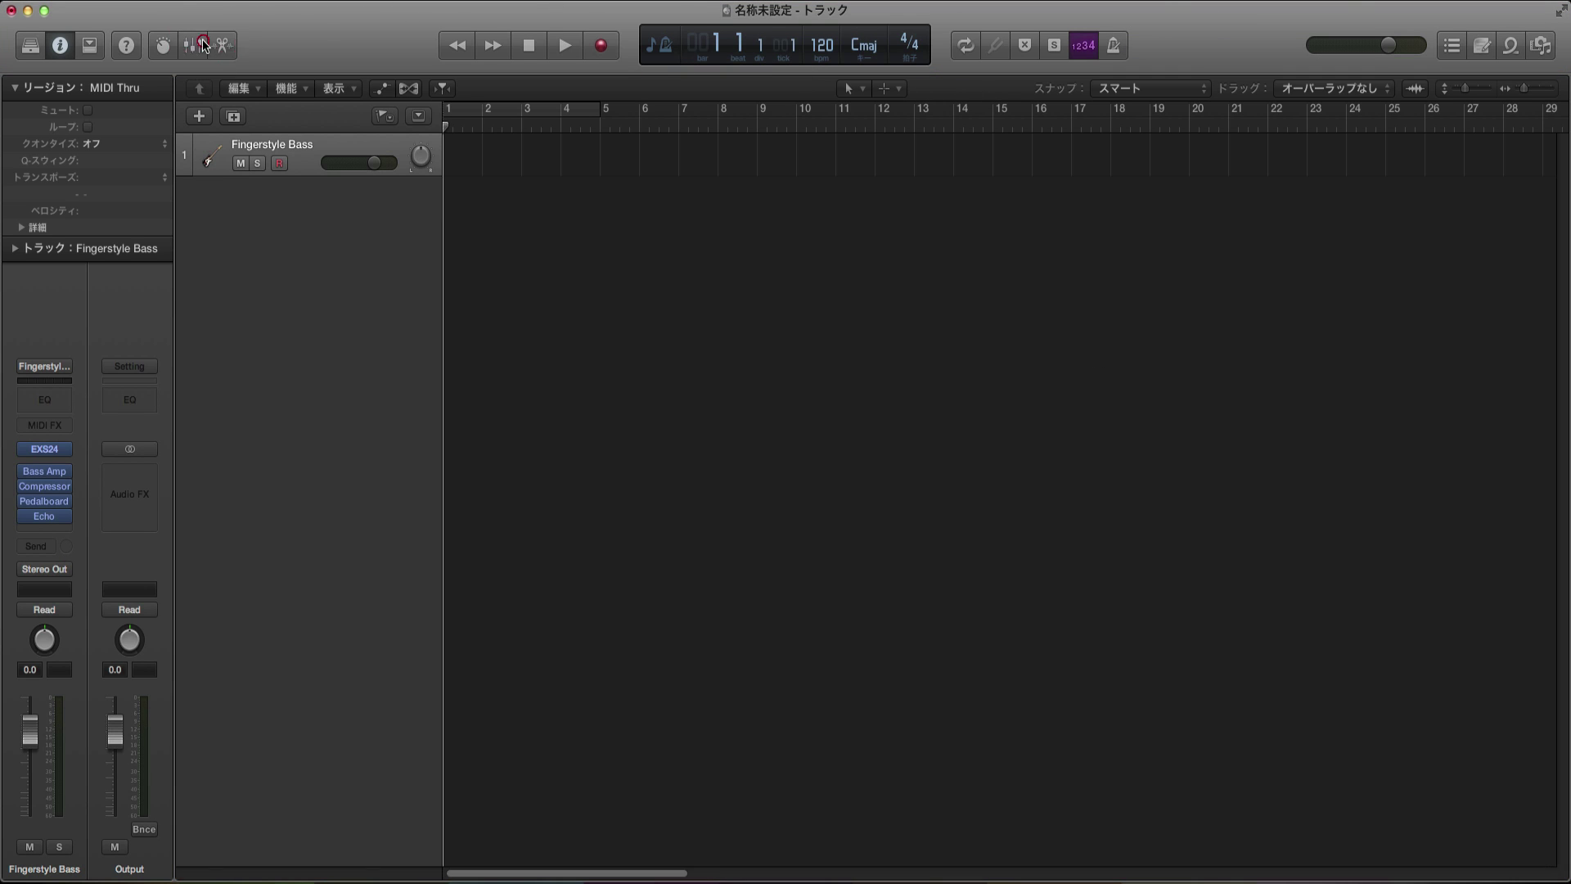
# Show the toolbar, review its customization options, and hide the toolbar again
pyautogui.click(229, 49)
pyautogui.click(229, 50)
pyautogui.click(92, 45)
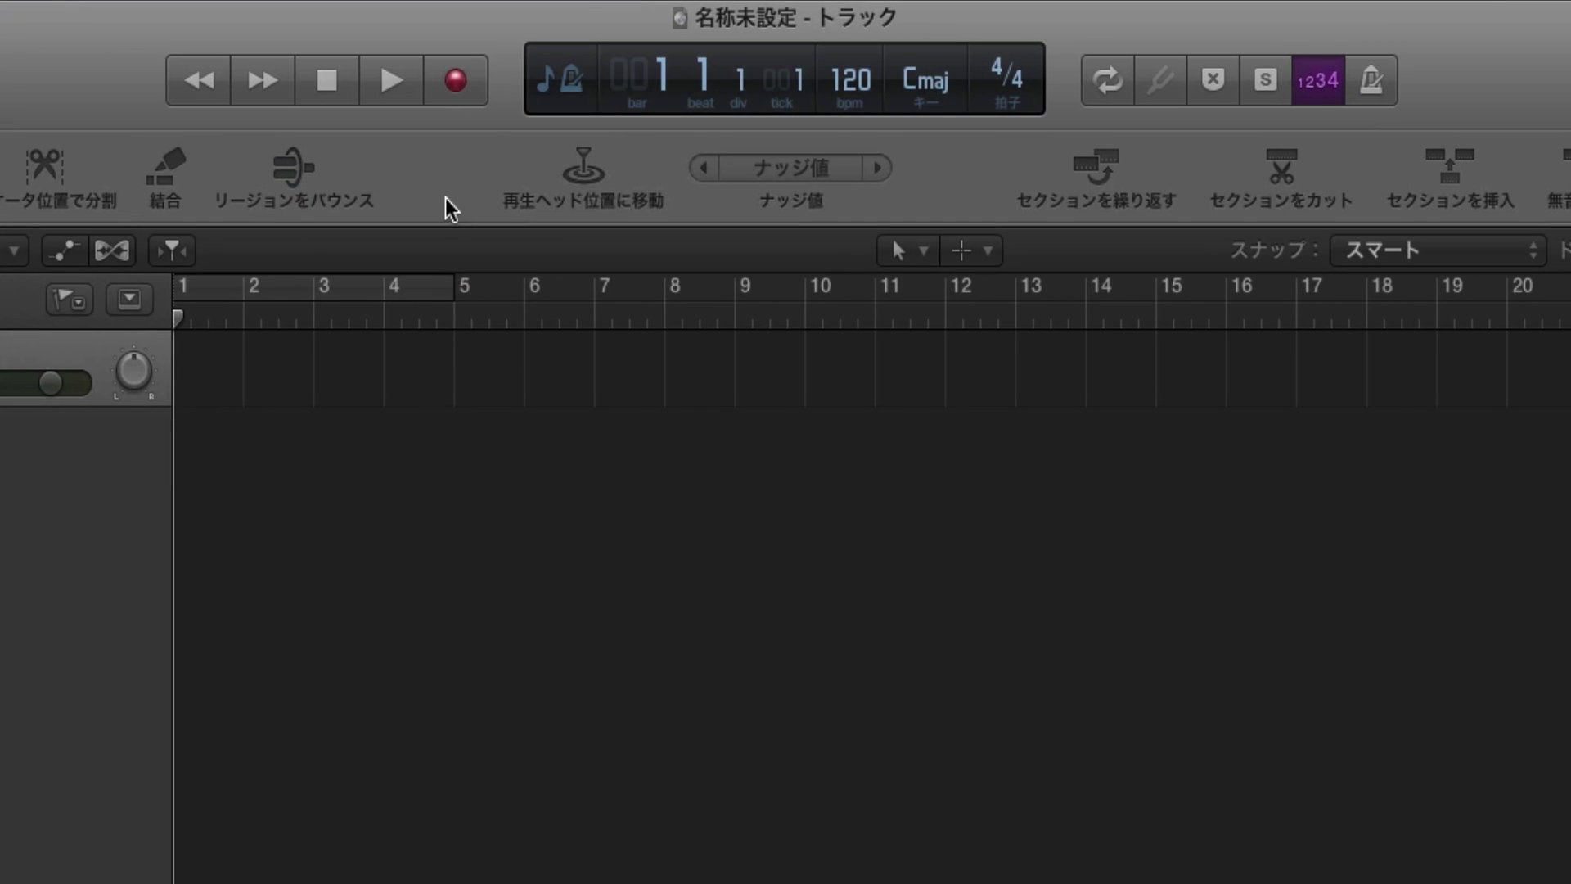
pyautogui.rightClick(425, 175)
pyautogui.click(495, 172)
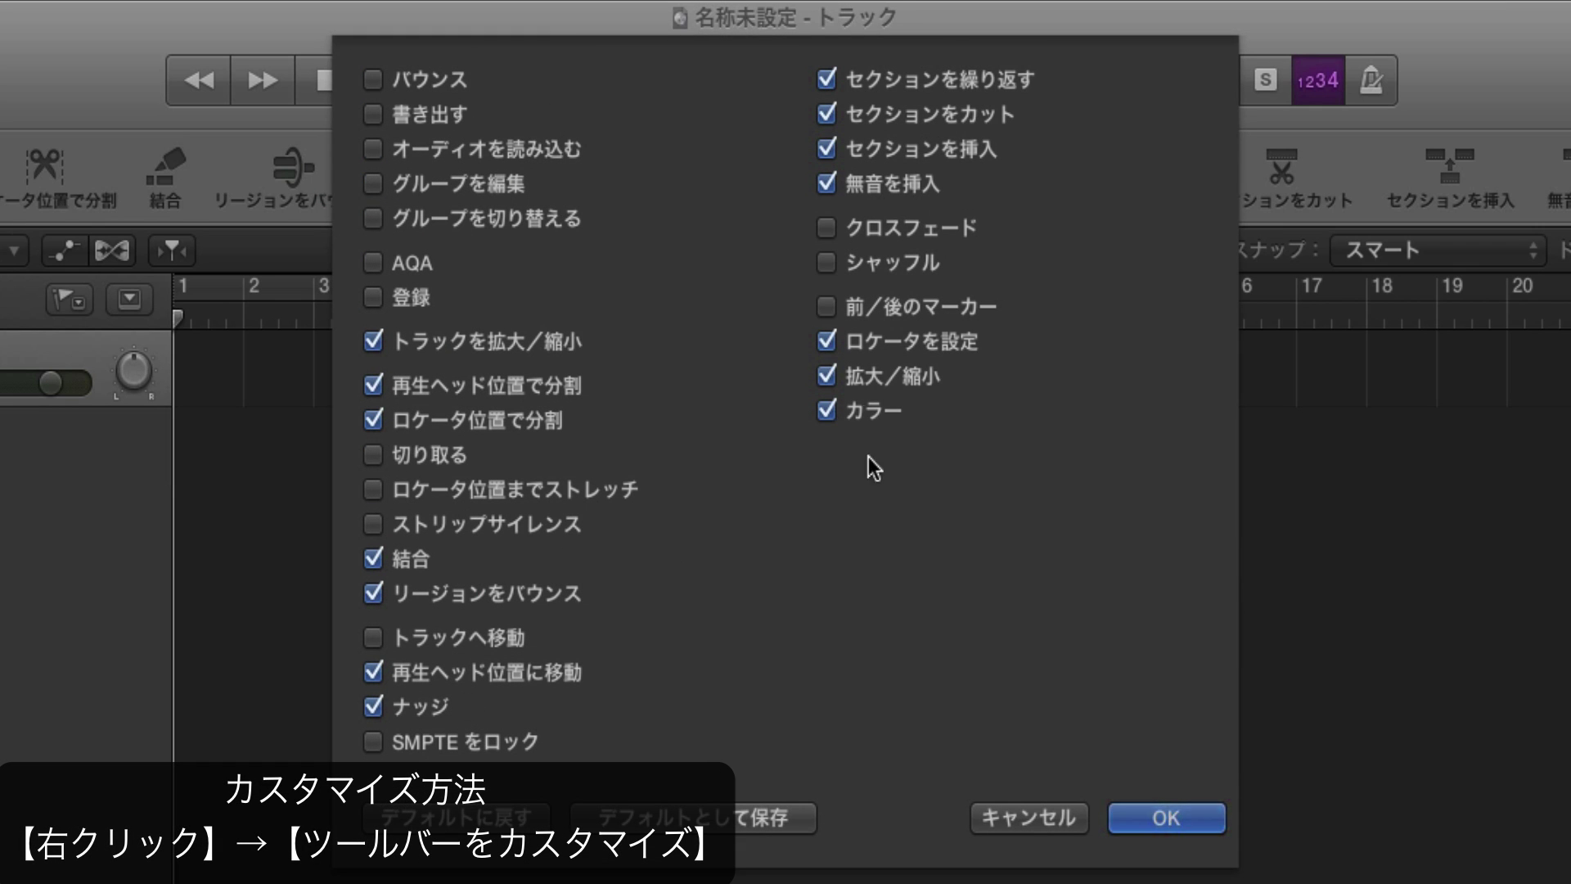
pyautogui.click(1170, 818)
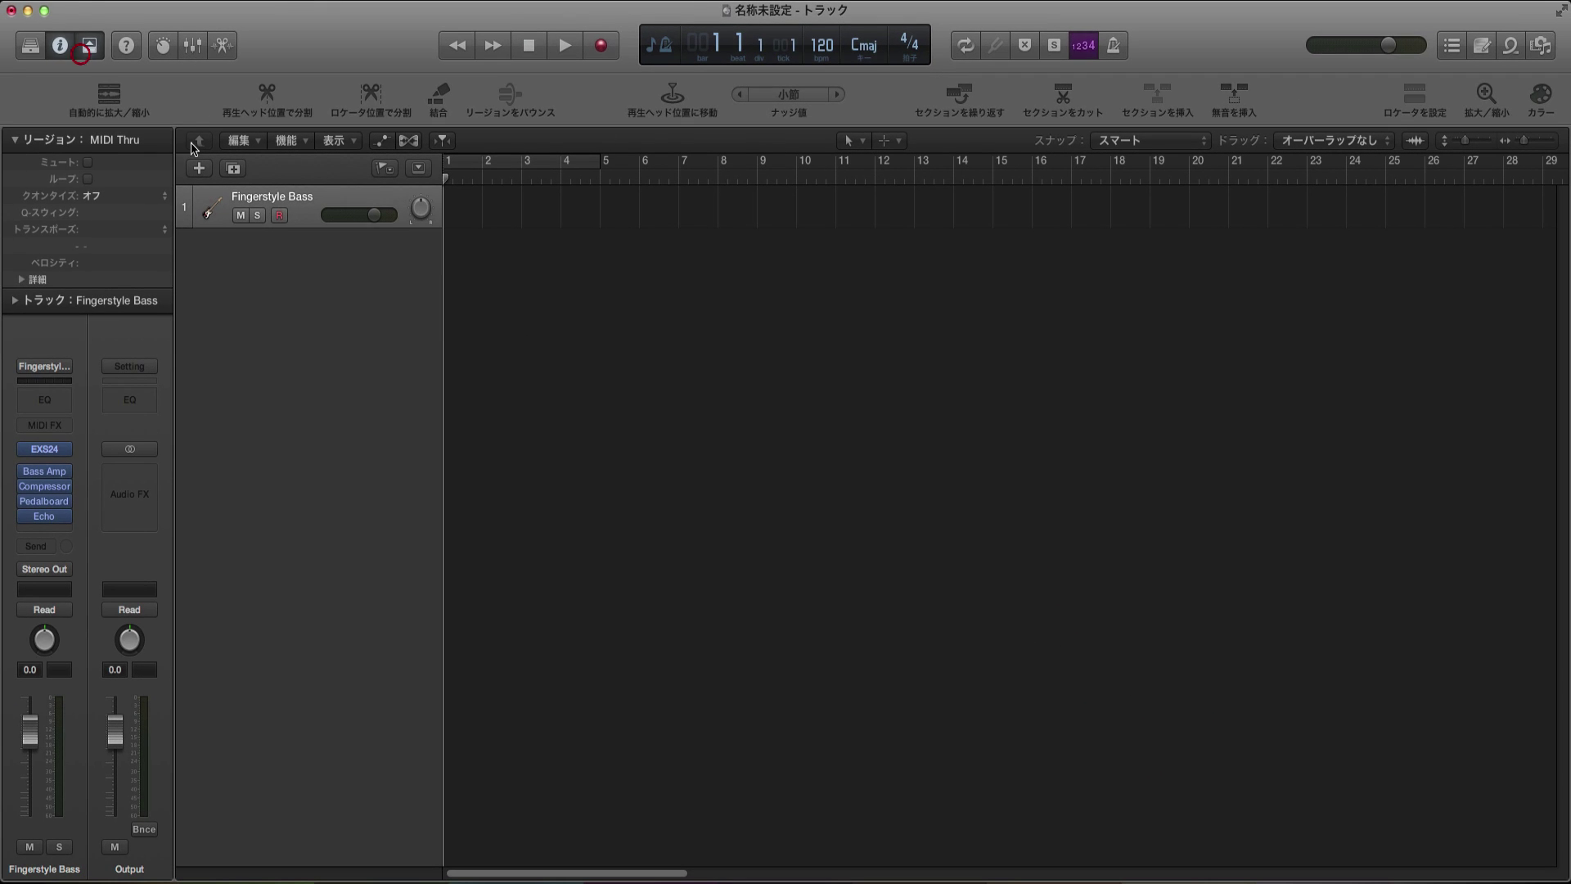
pyautogui.click(90, 47)
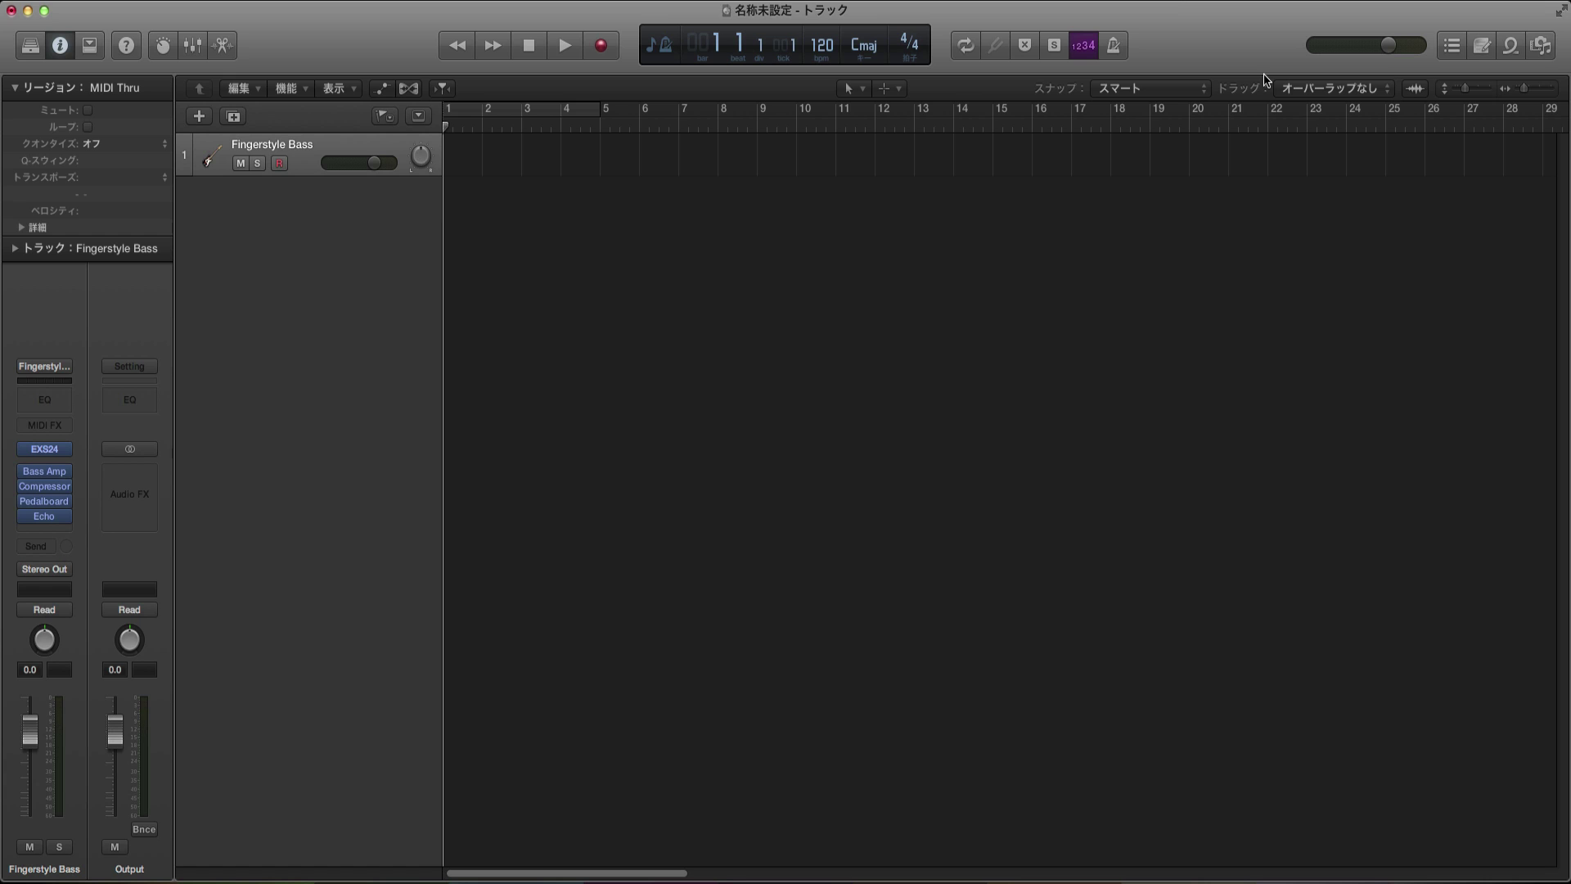
# View the browser's project, media and all-files lists, and the loop browser, and close it again
pyautogui.click(1542, 46)
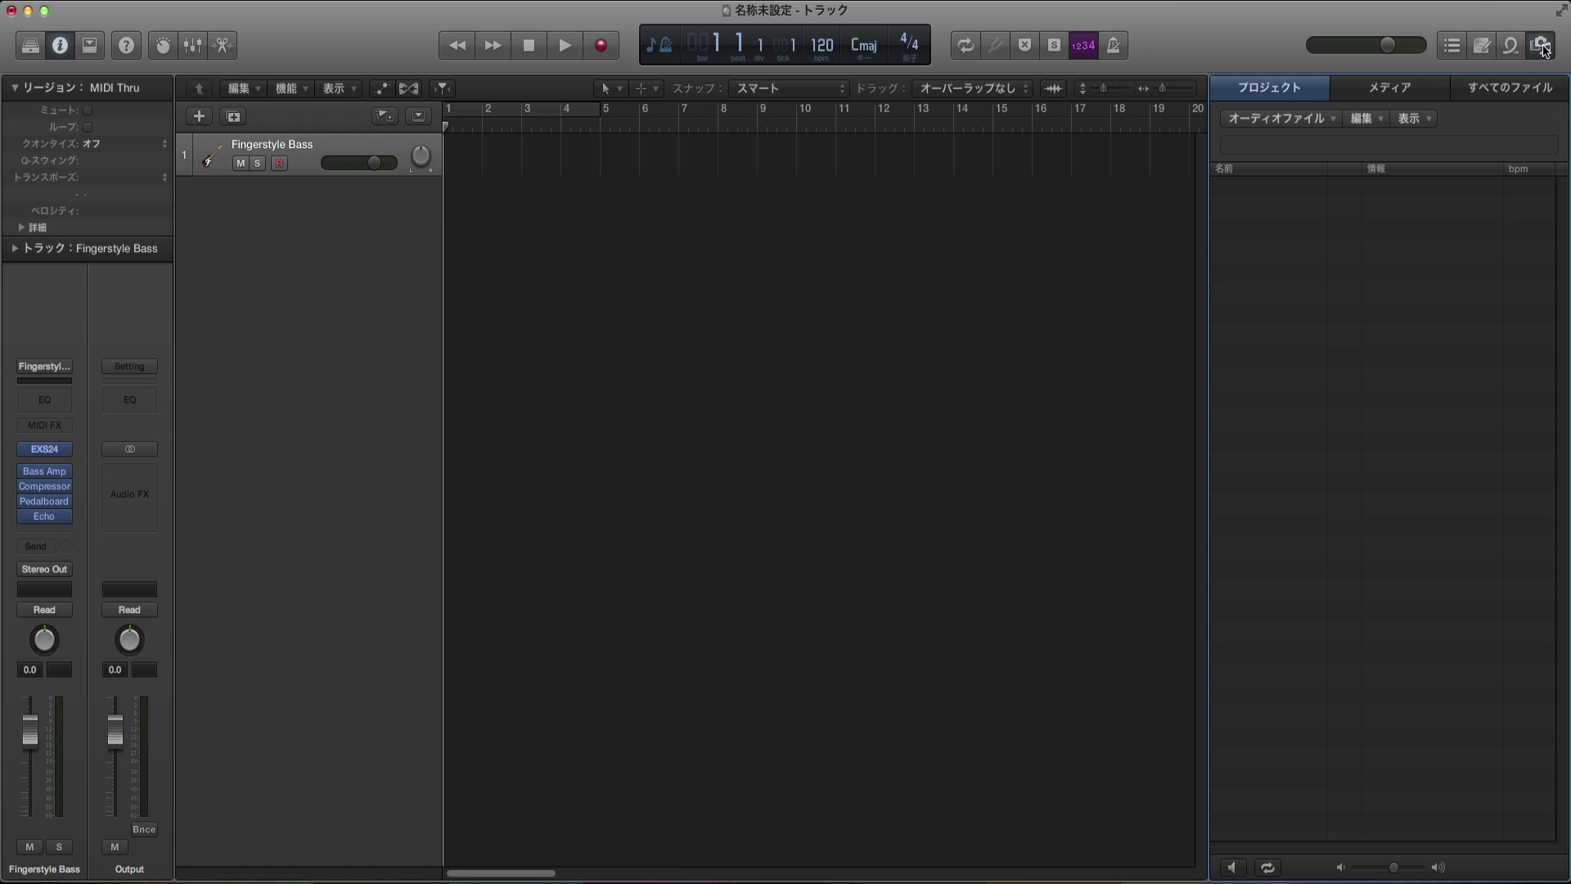
pyautogui.click(1393, 88)
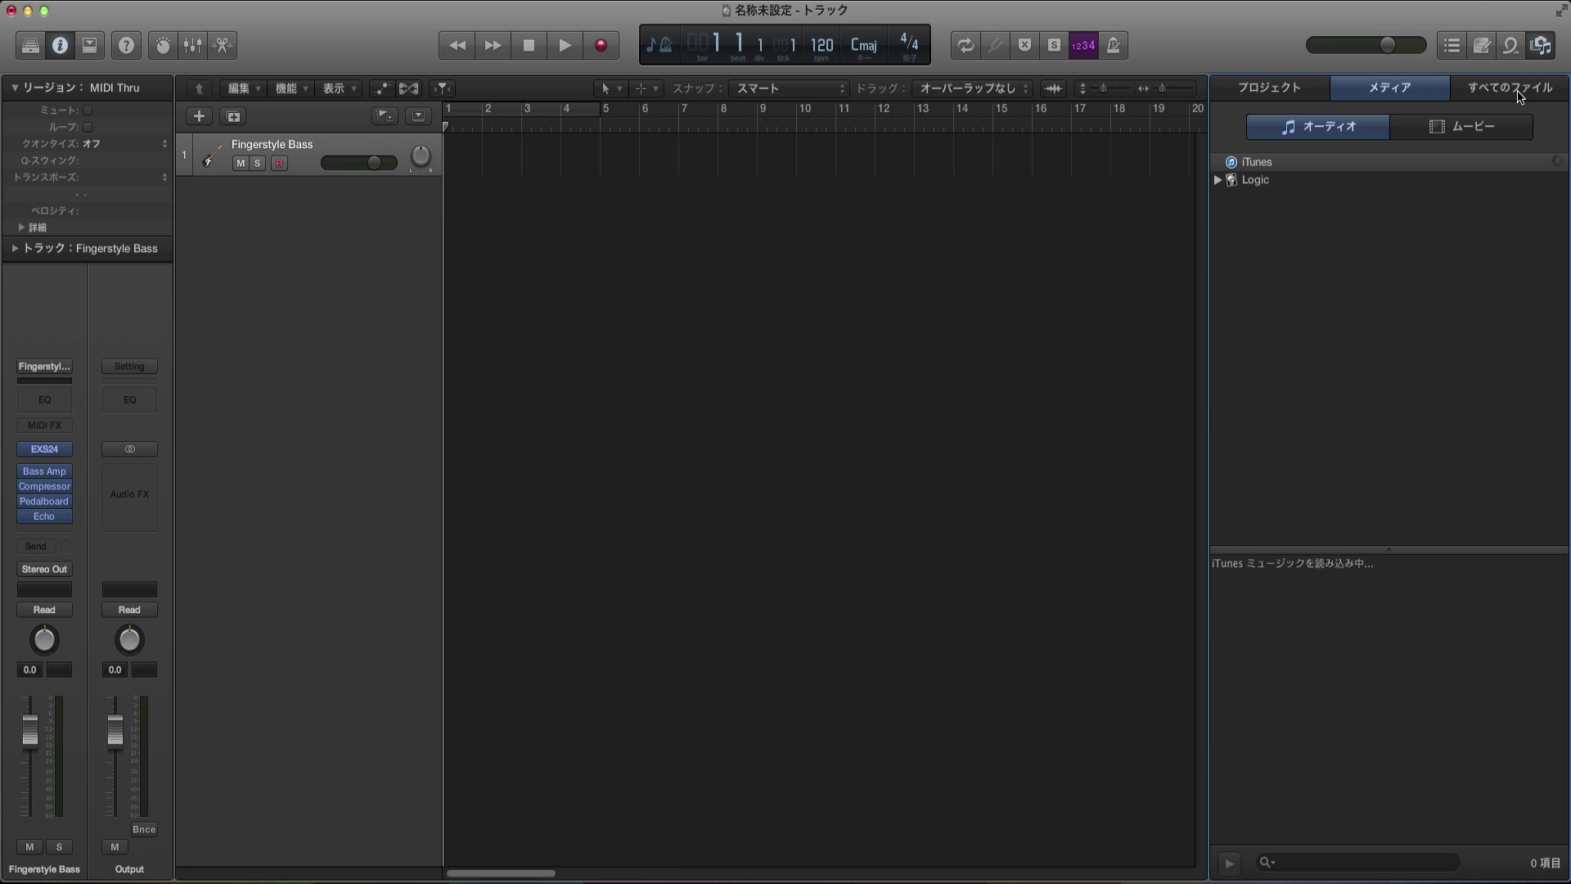
pyautogui.click(1524, 89)
pyautogui.click(1513, 48)
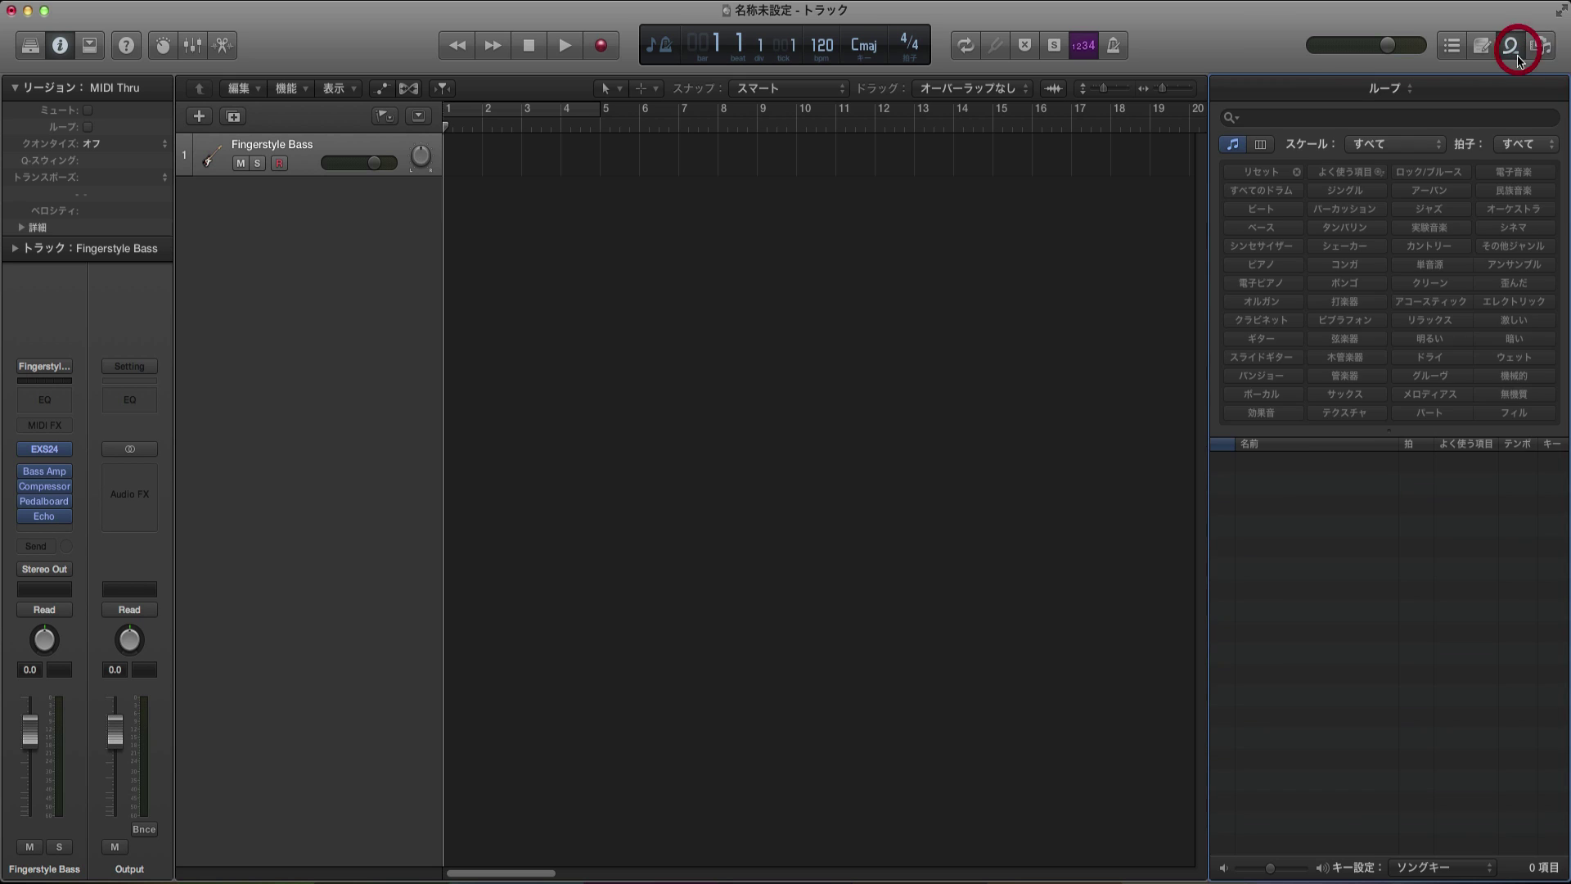
pyautogui.press('o')
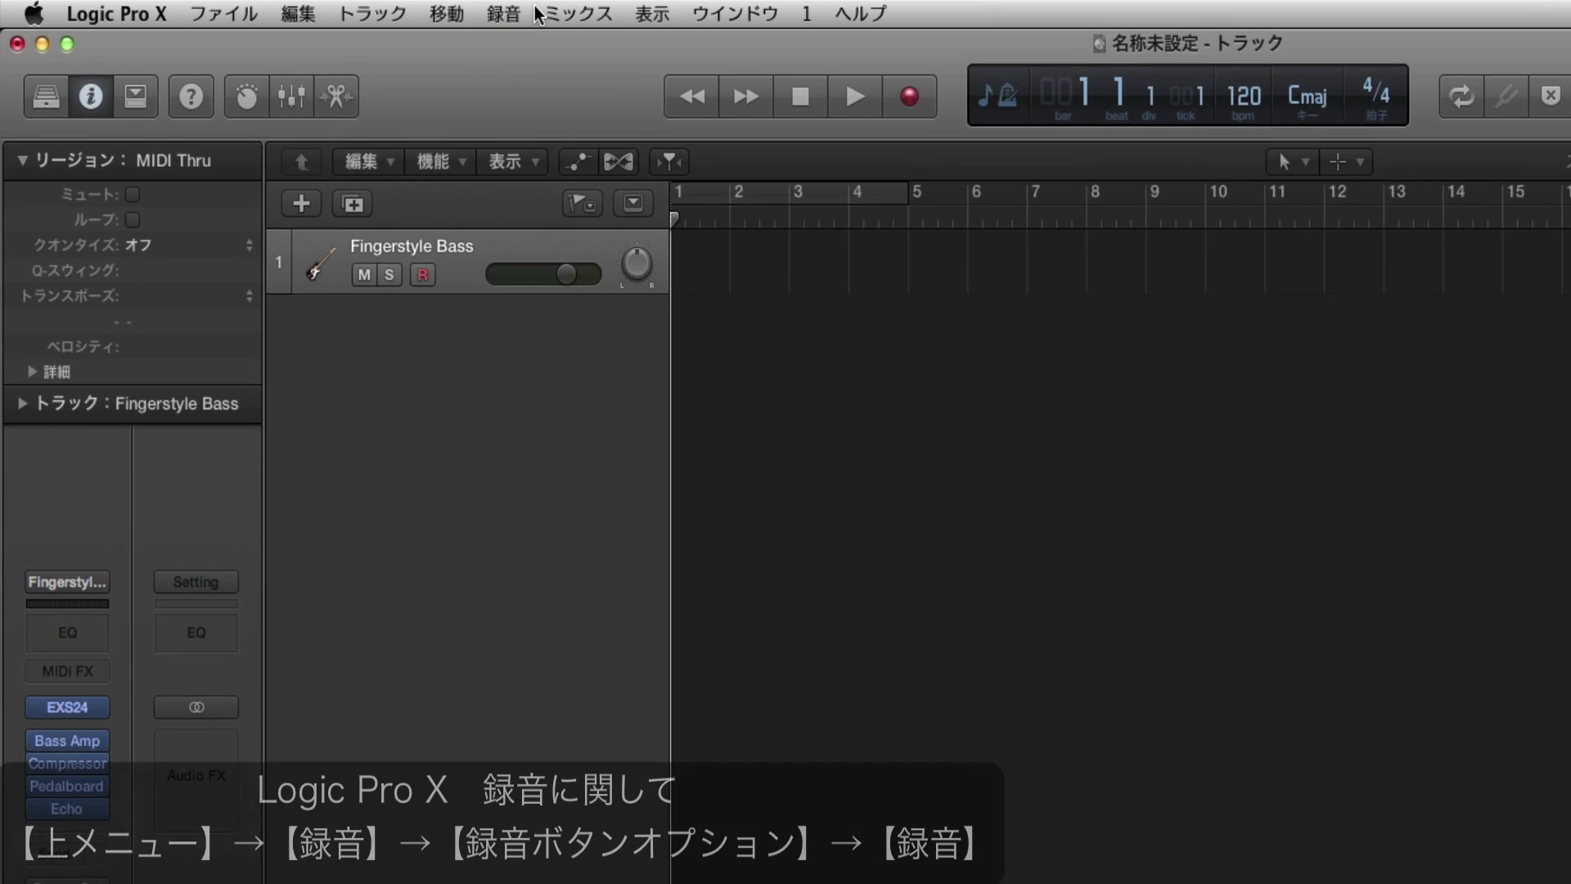
# Check the record button options and record a short region on the Fingerstyle Bass track from bar 2
pyautogui.click(511, 15)
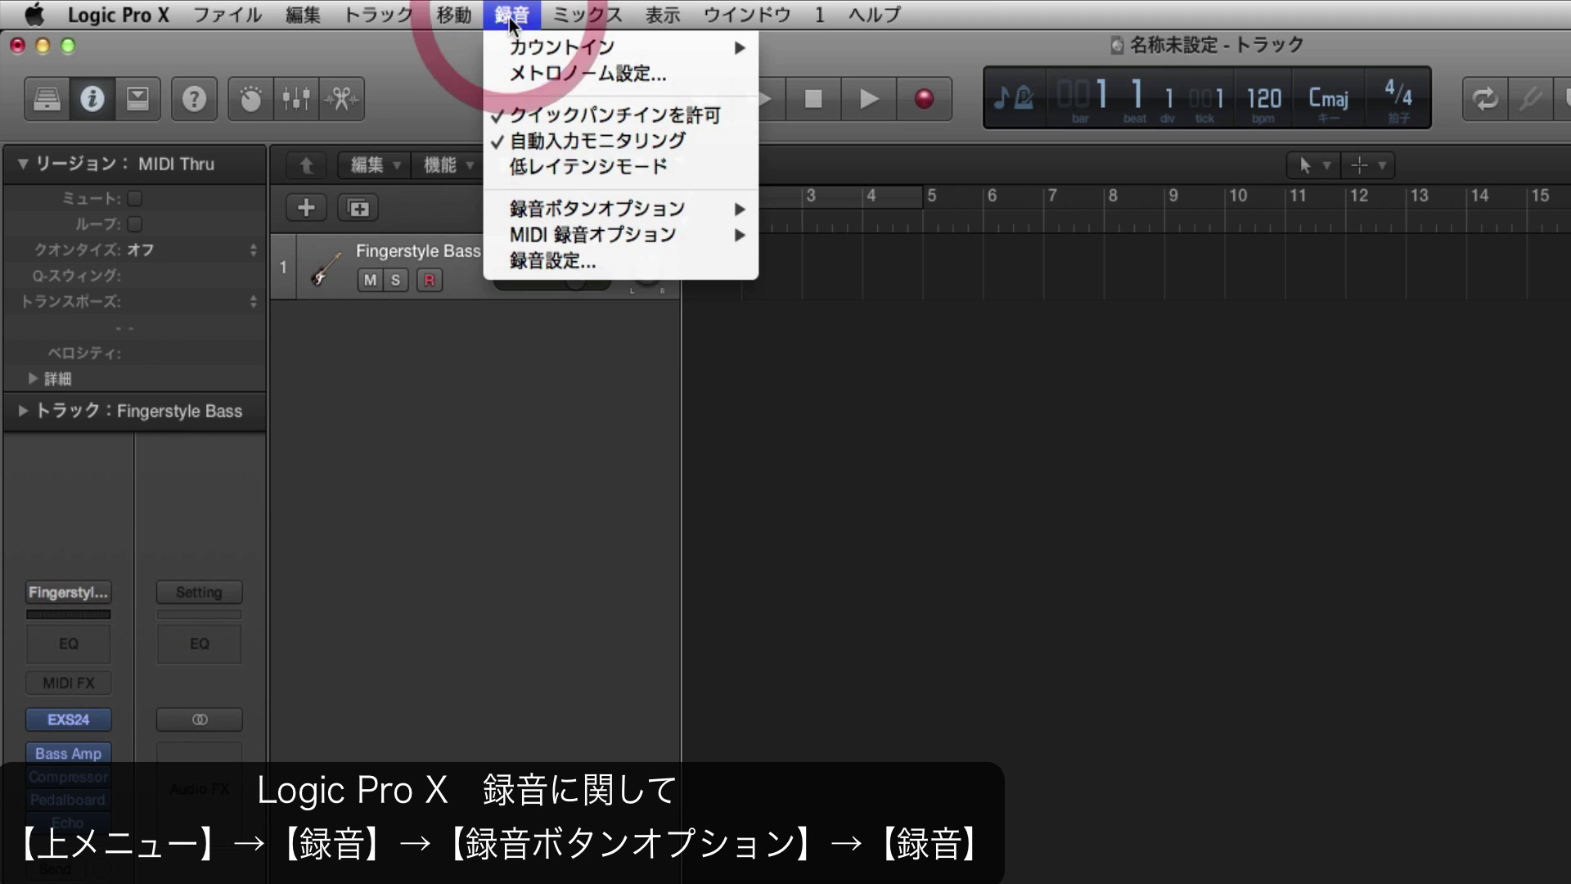
pyautogui.moveTo(729, 211)
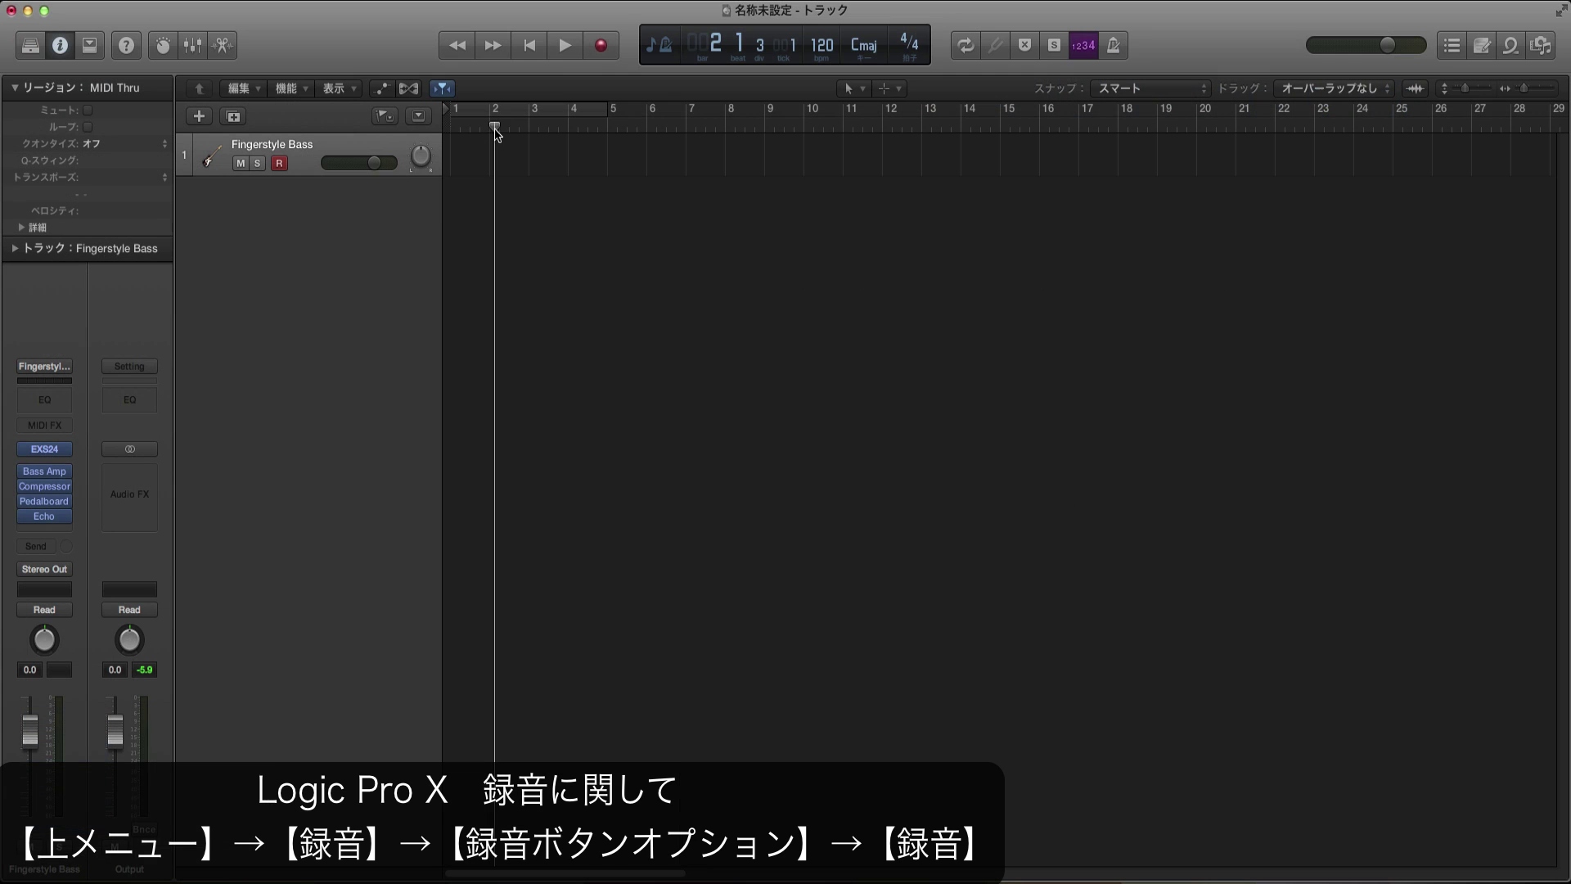
pyautogui.click(600, 46)
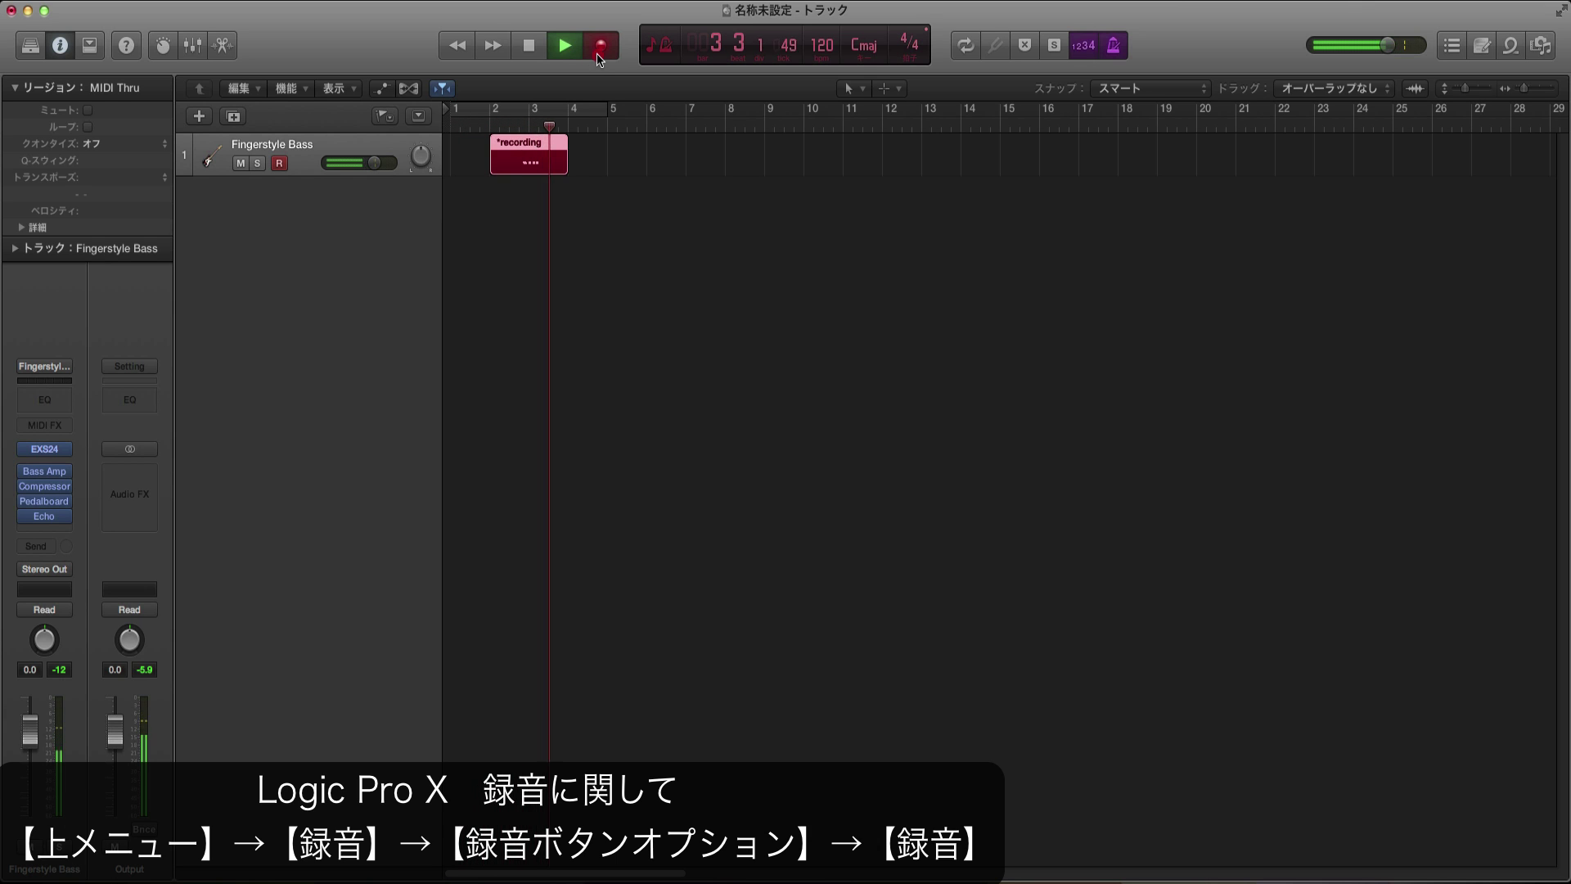
pyautogui.click(597, 51)
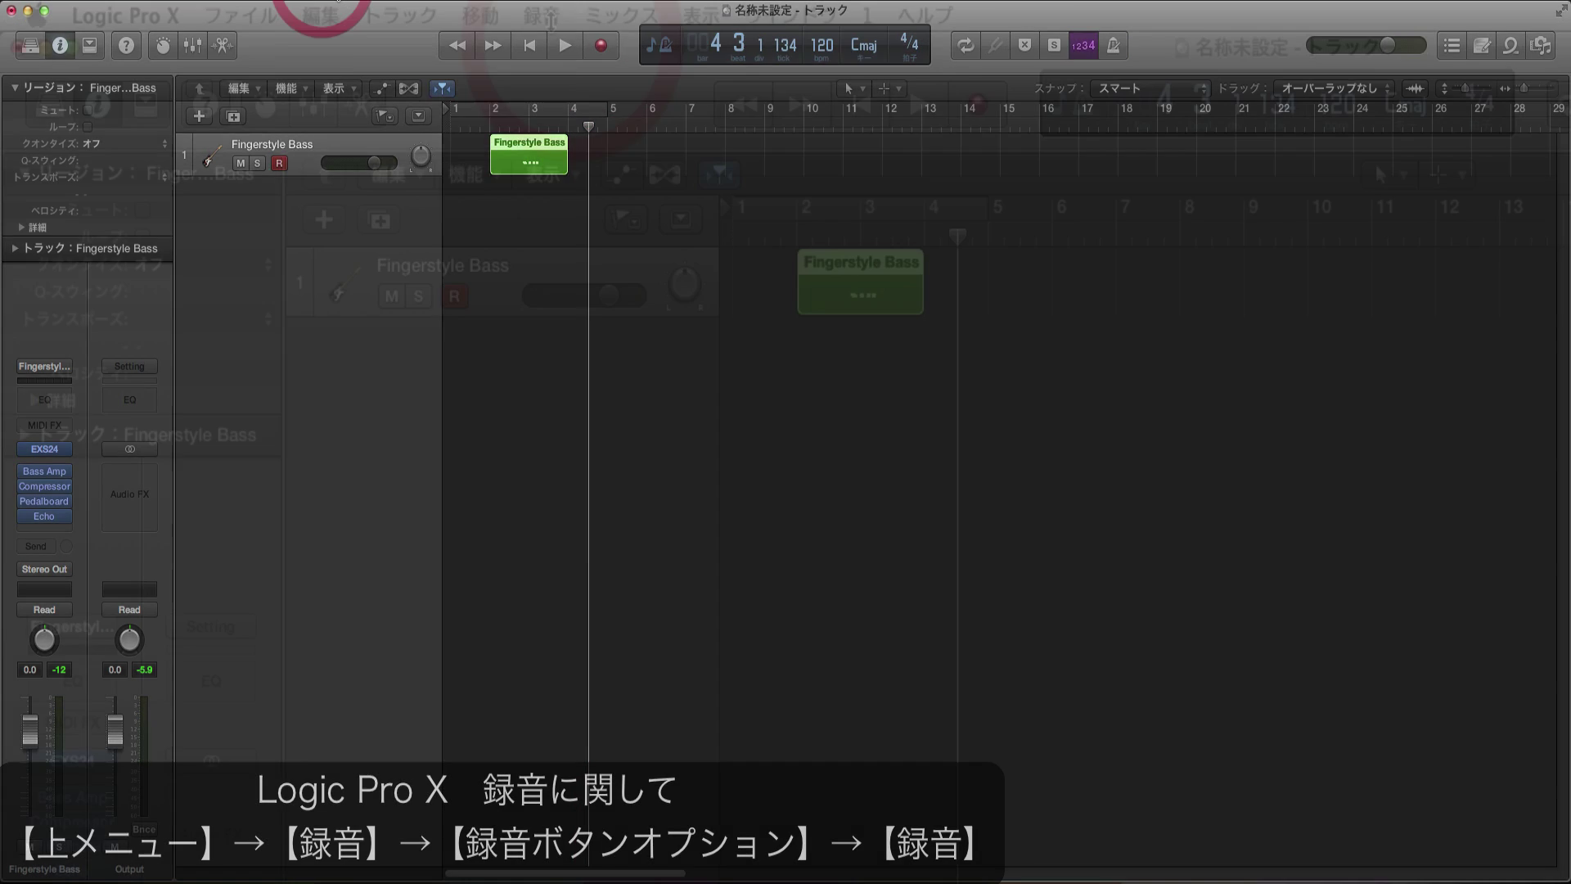
# Set the record button option to 録音／録音を切り替える and toggle recording on the Fingerstyle Bass track around bar 3
pyautogui.click(561, 17)
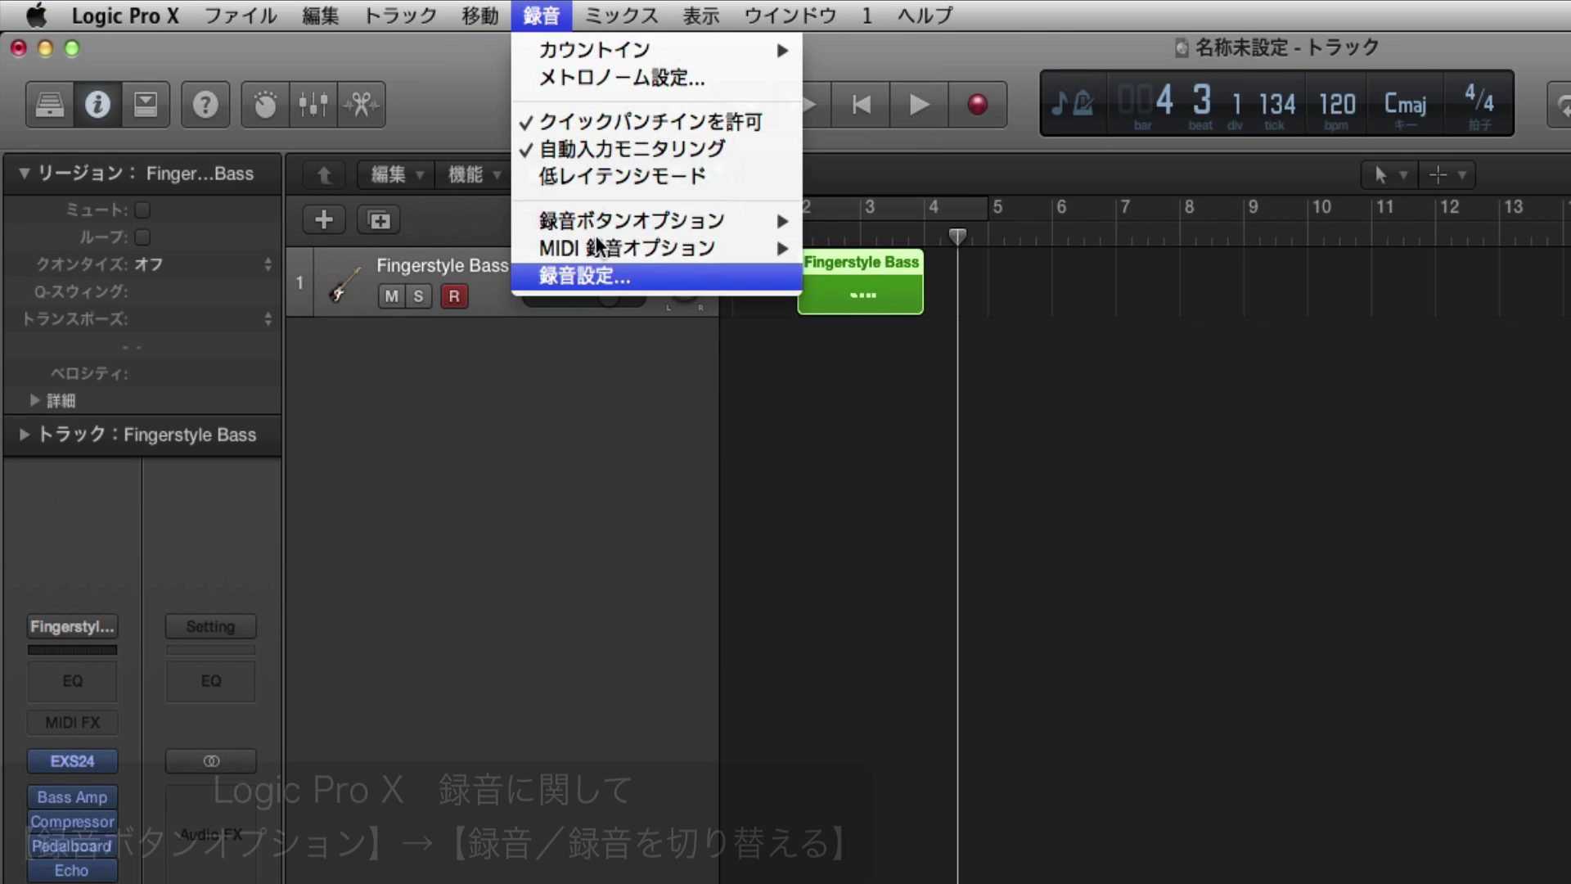
pyautogui.moveTo(655, 221)
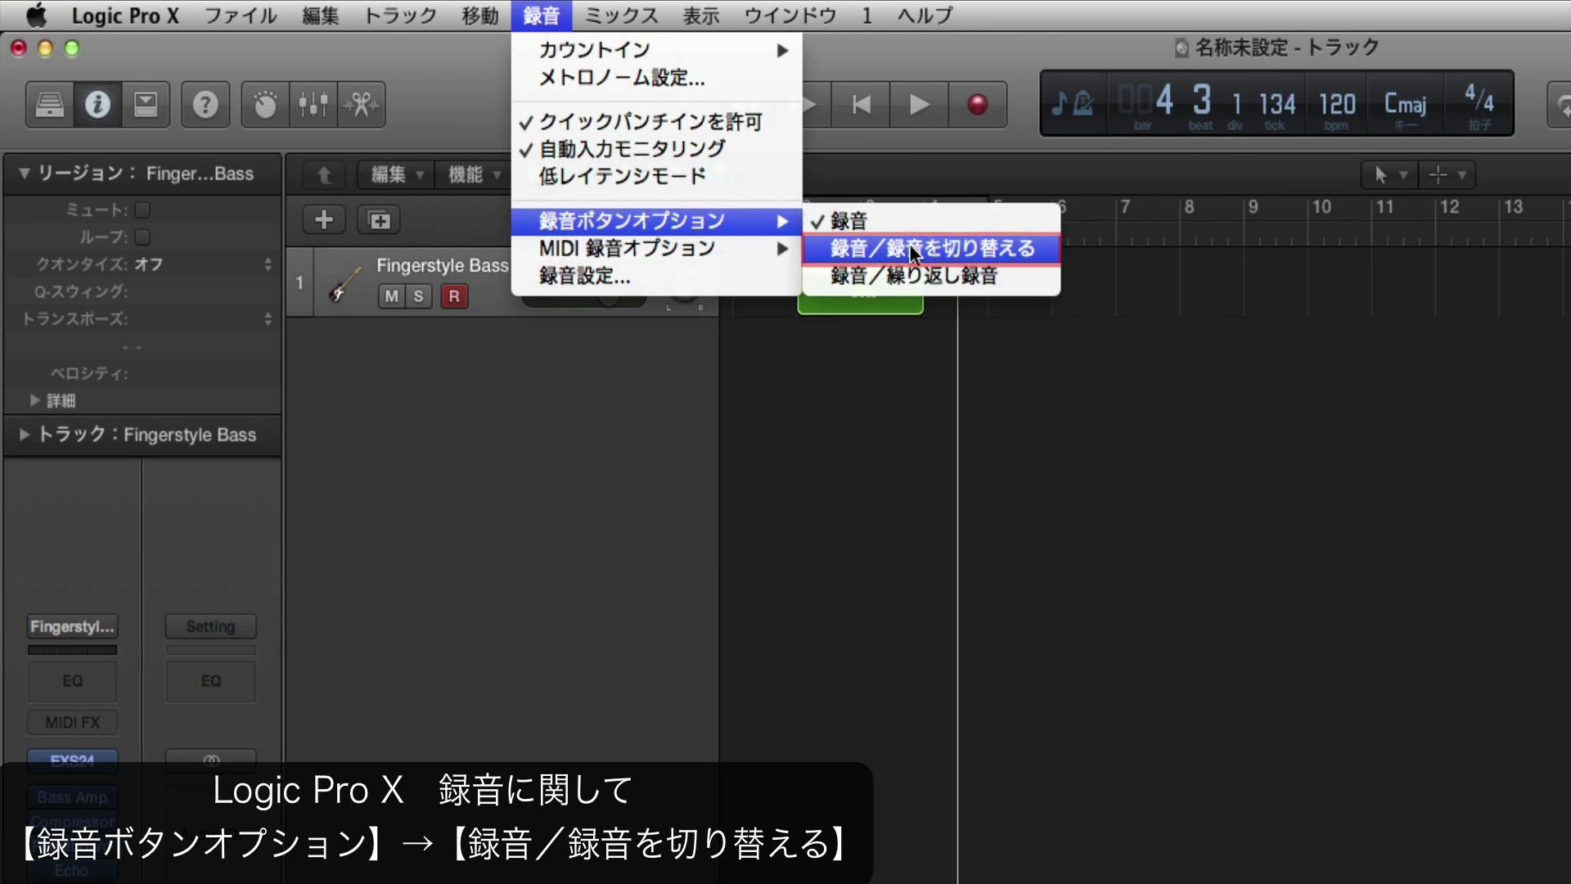
pyautogui.click(914, 250)
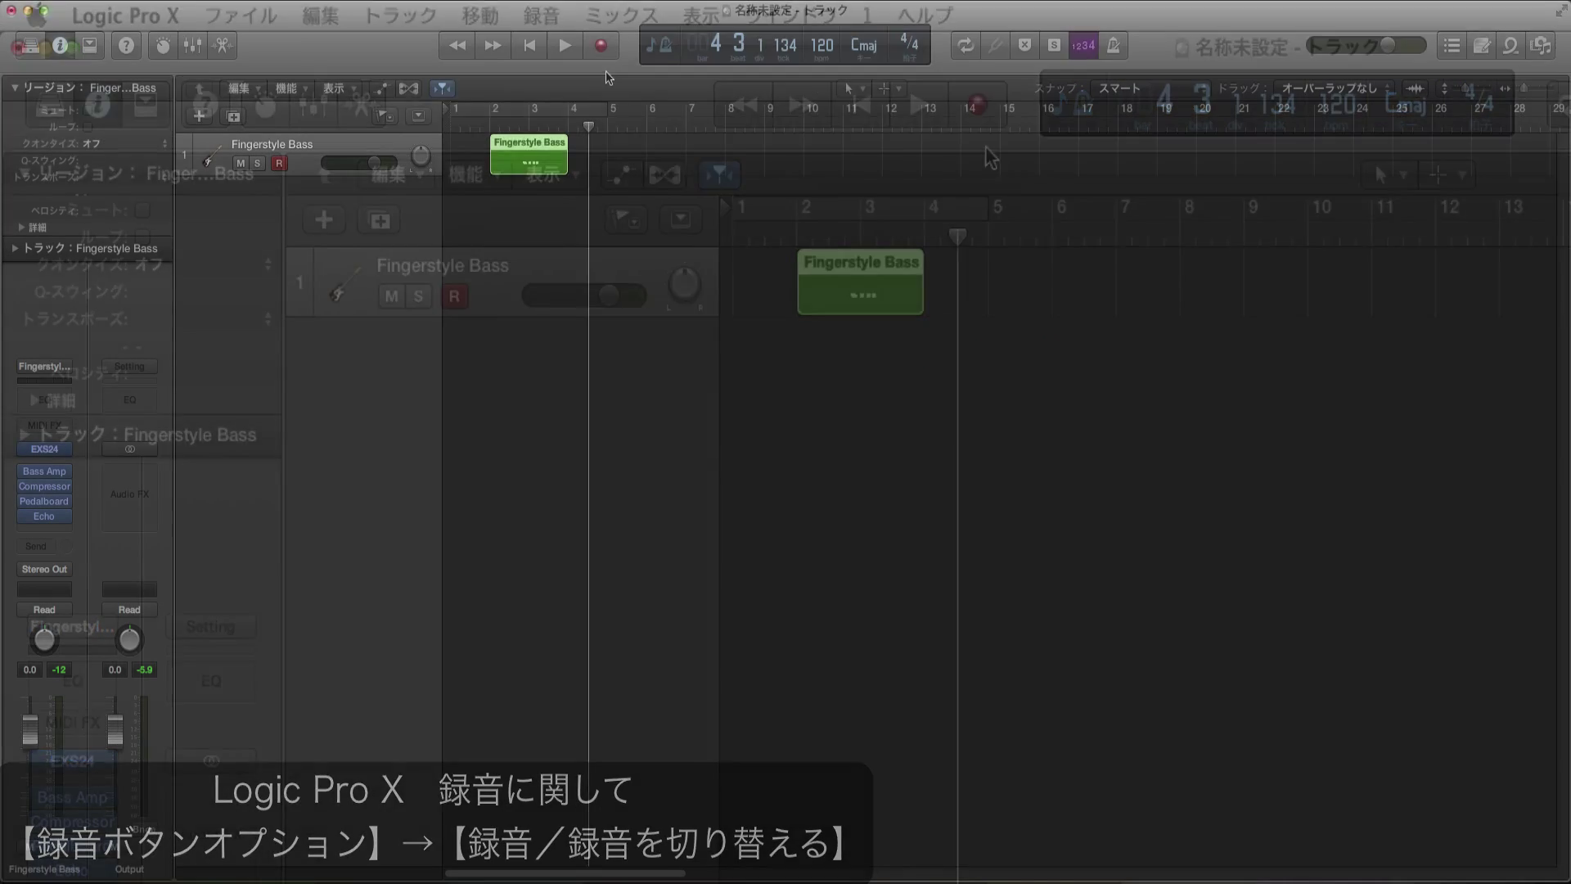
pyautogui.click(602, 51)
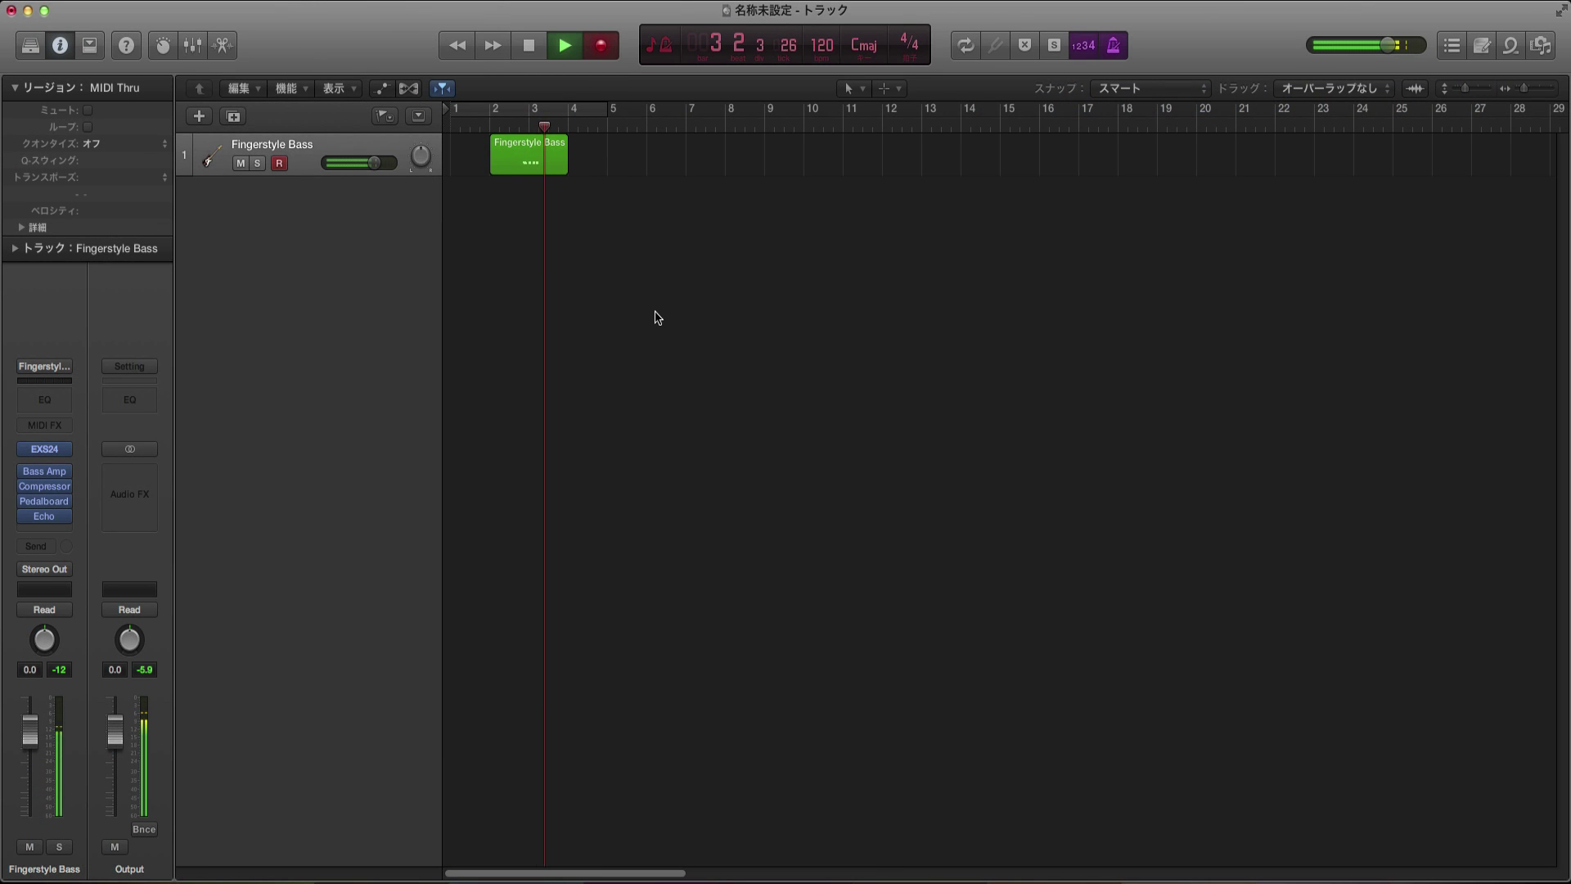
pyautogui.click(598, 46)
pyautogui.press('space')
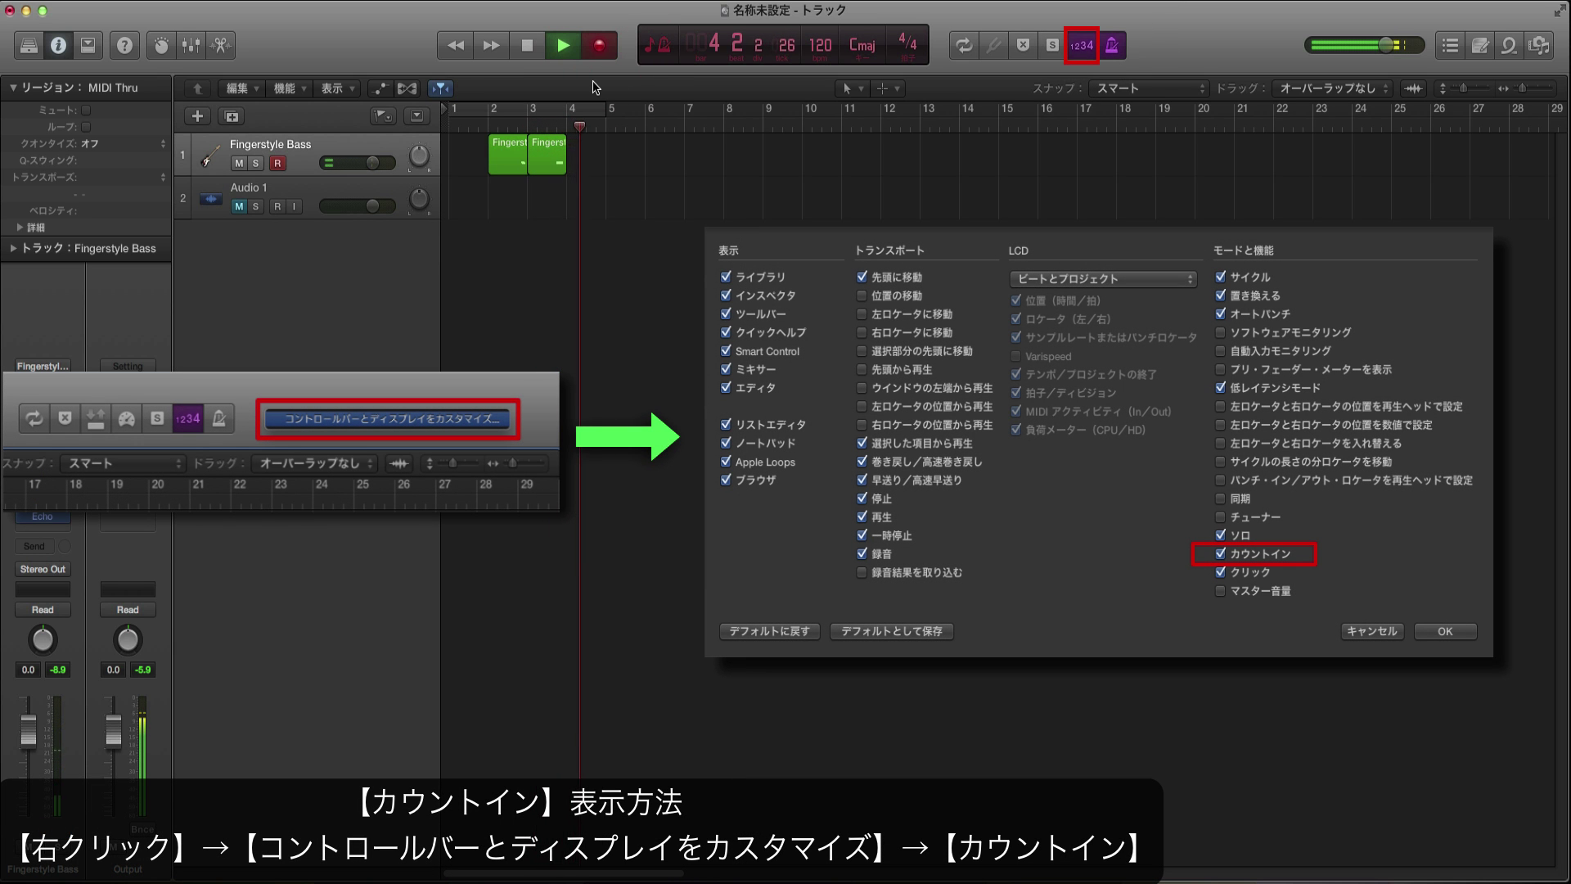
# Turn off the count-in and record a short region on the Fingerstyle Bass track at bar 5
pyautogui.click(566, 51)
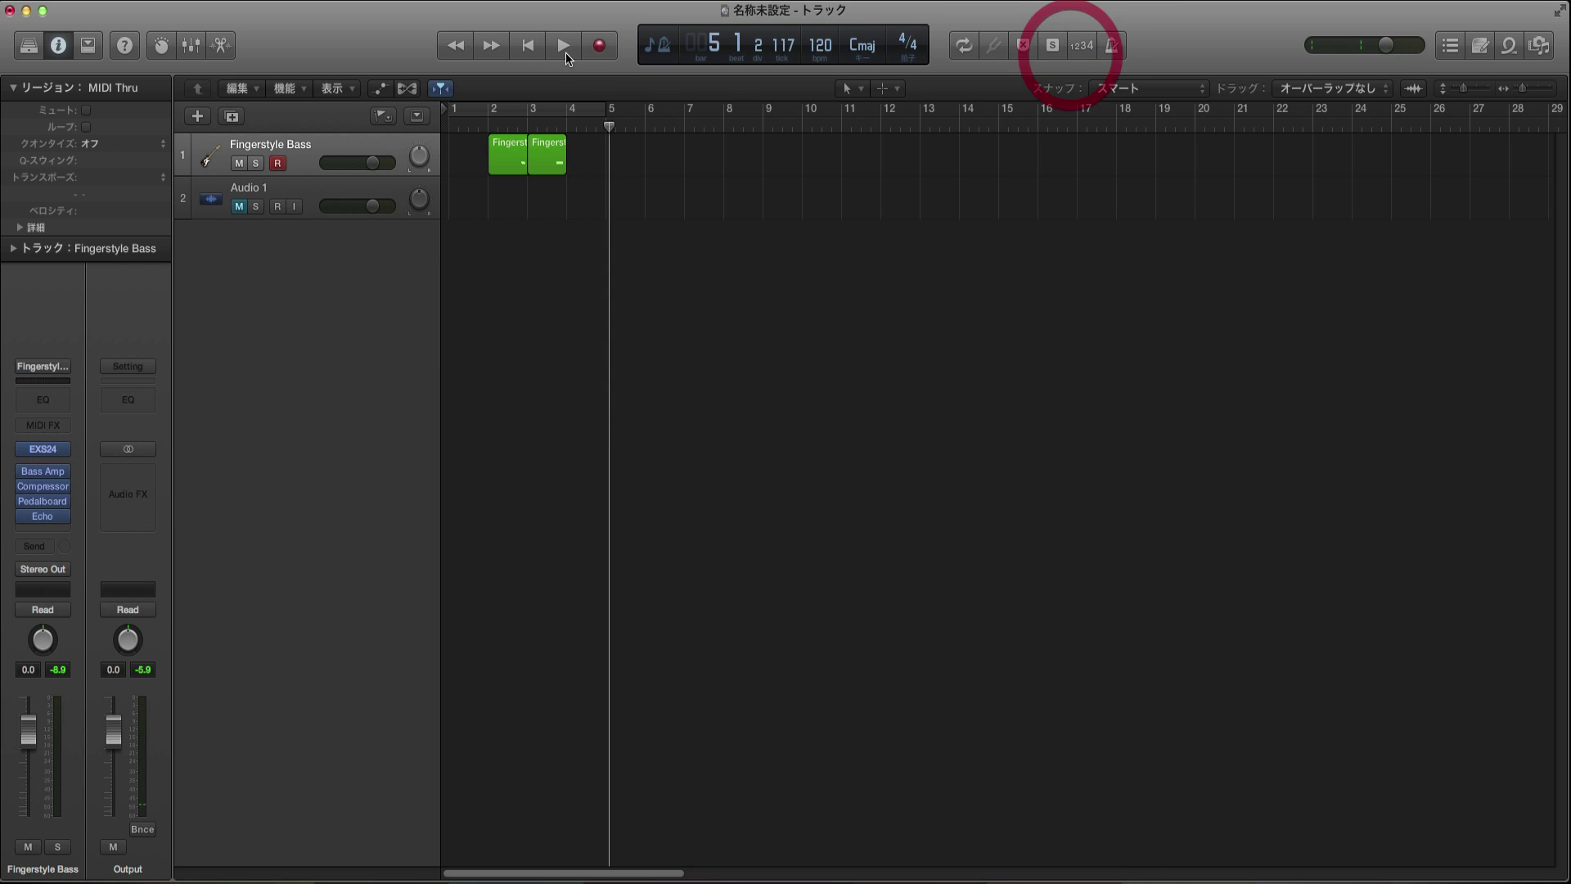
pyautogui.click(604, 52)
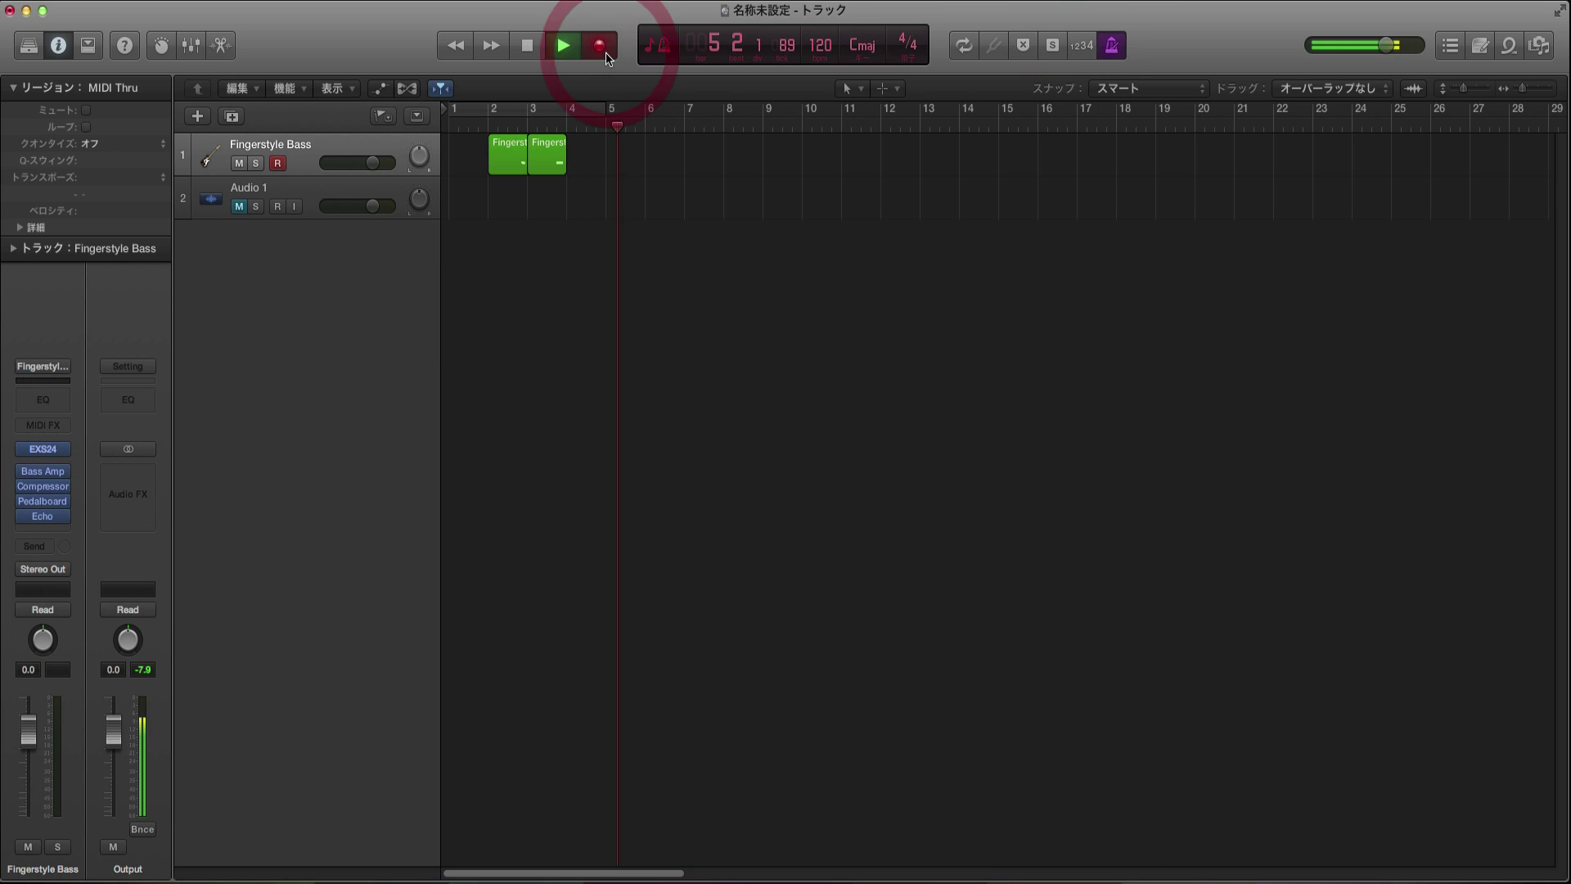
pyautogui.press('space')
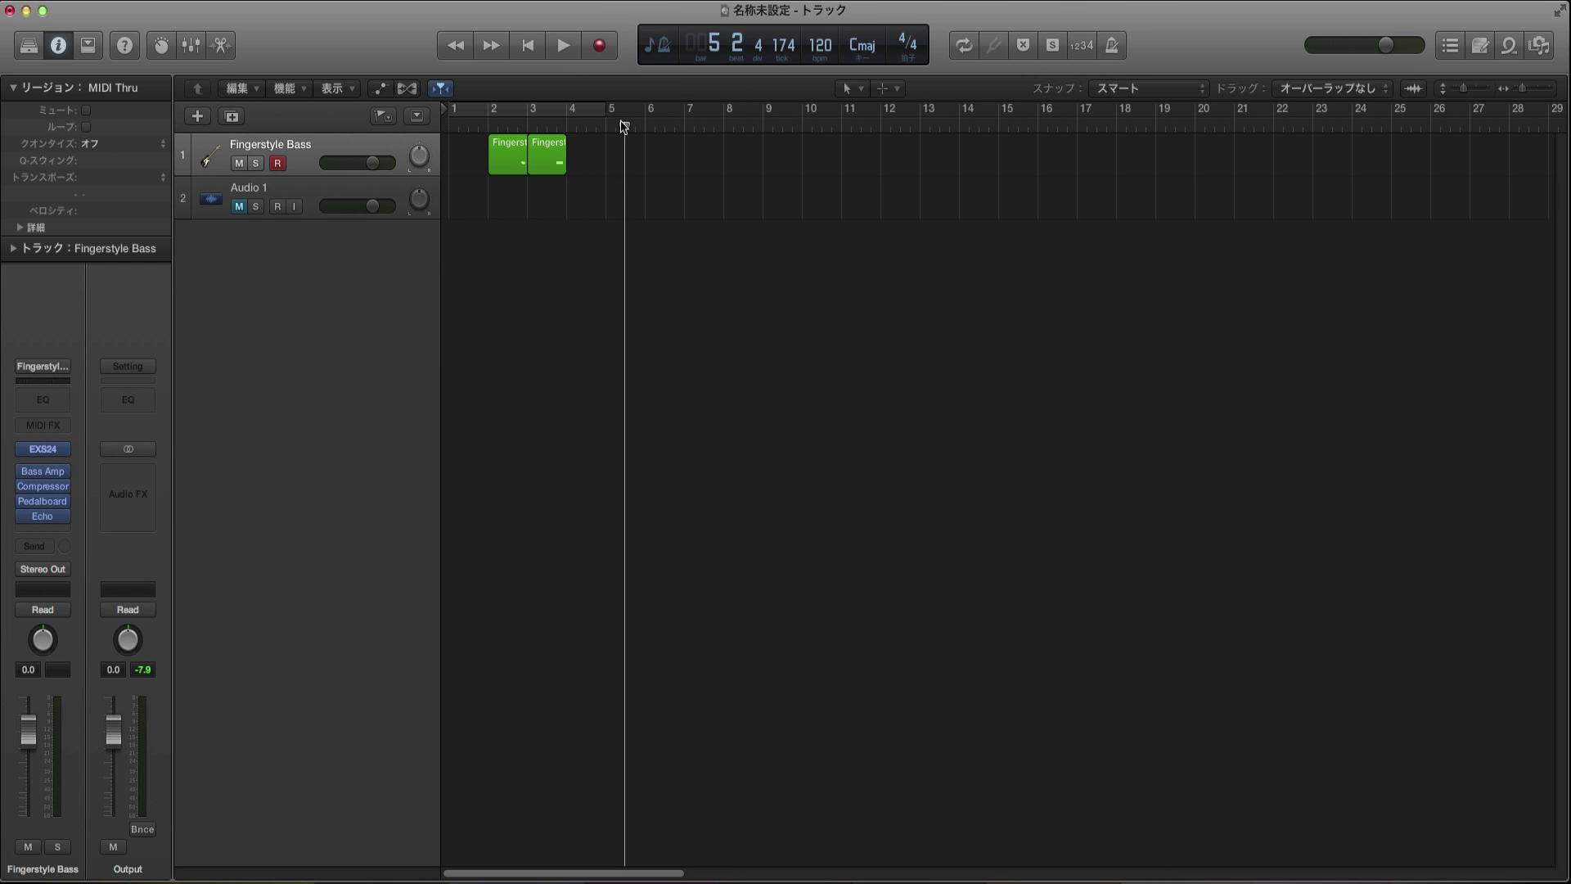
pyautogui.click(600, 46)
pyautogui.press('space')
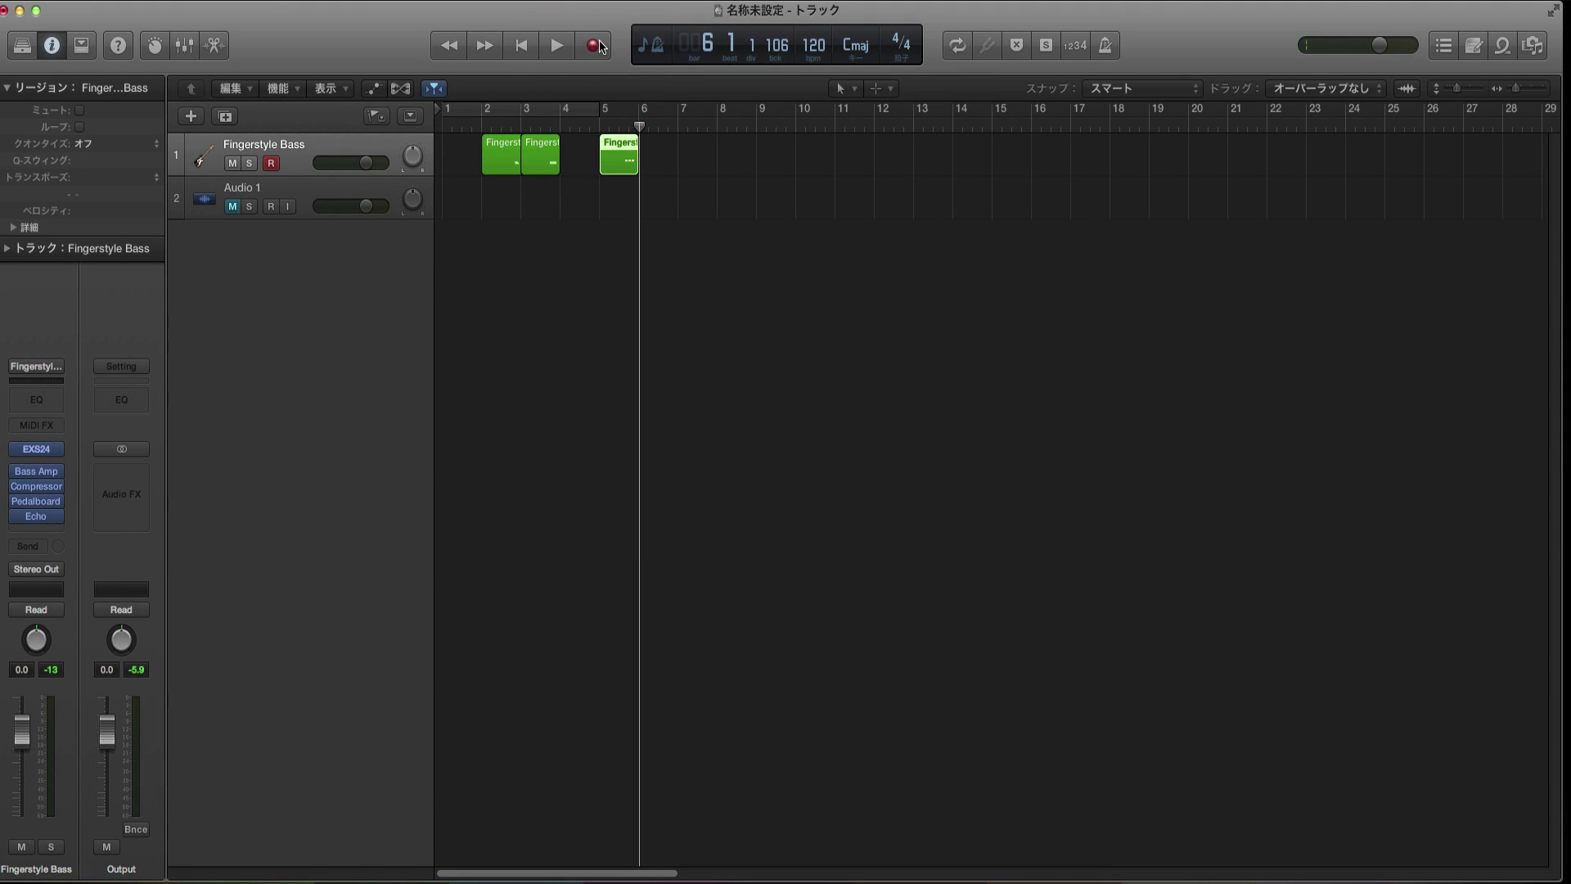
# Select the Audio 1 track and open the Tuner for its input
pyautogui.click(325, 201)
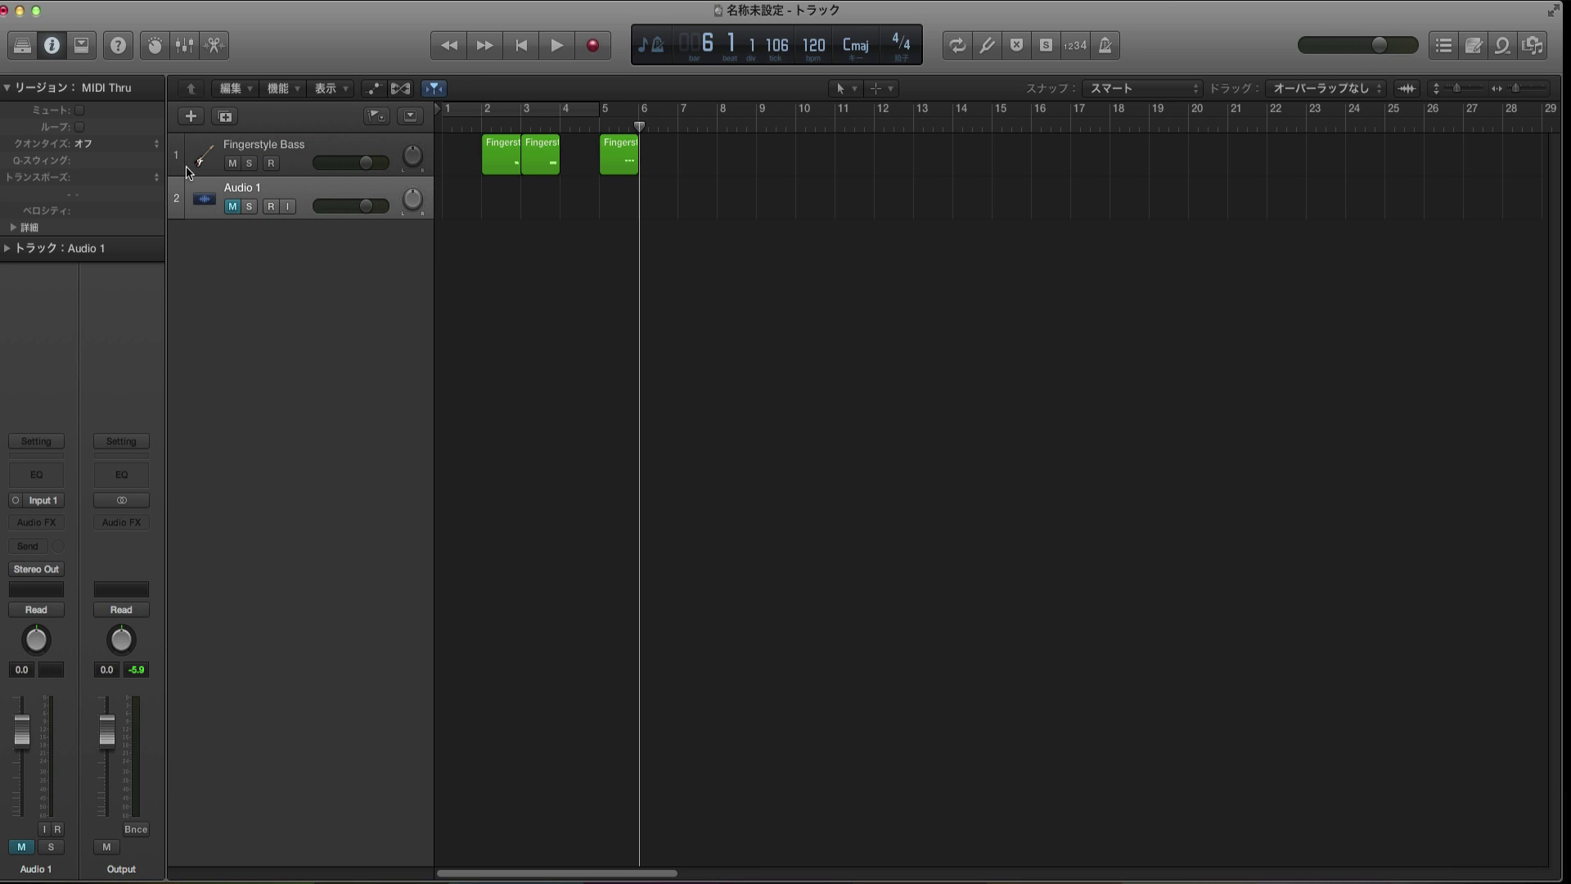
pyautogui.click(987, 46)
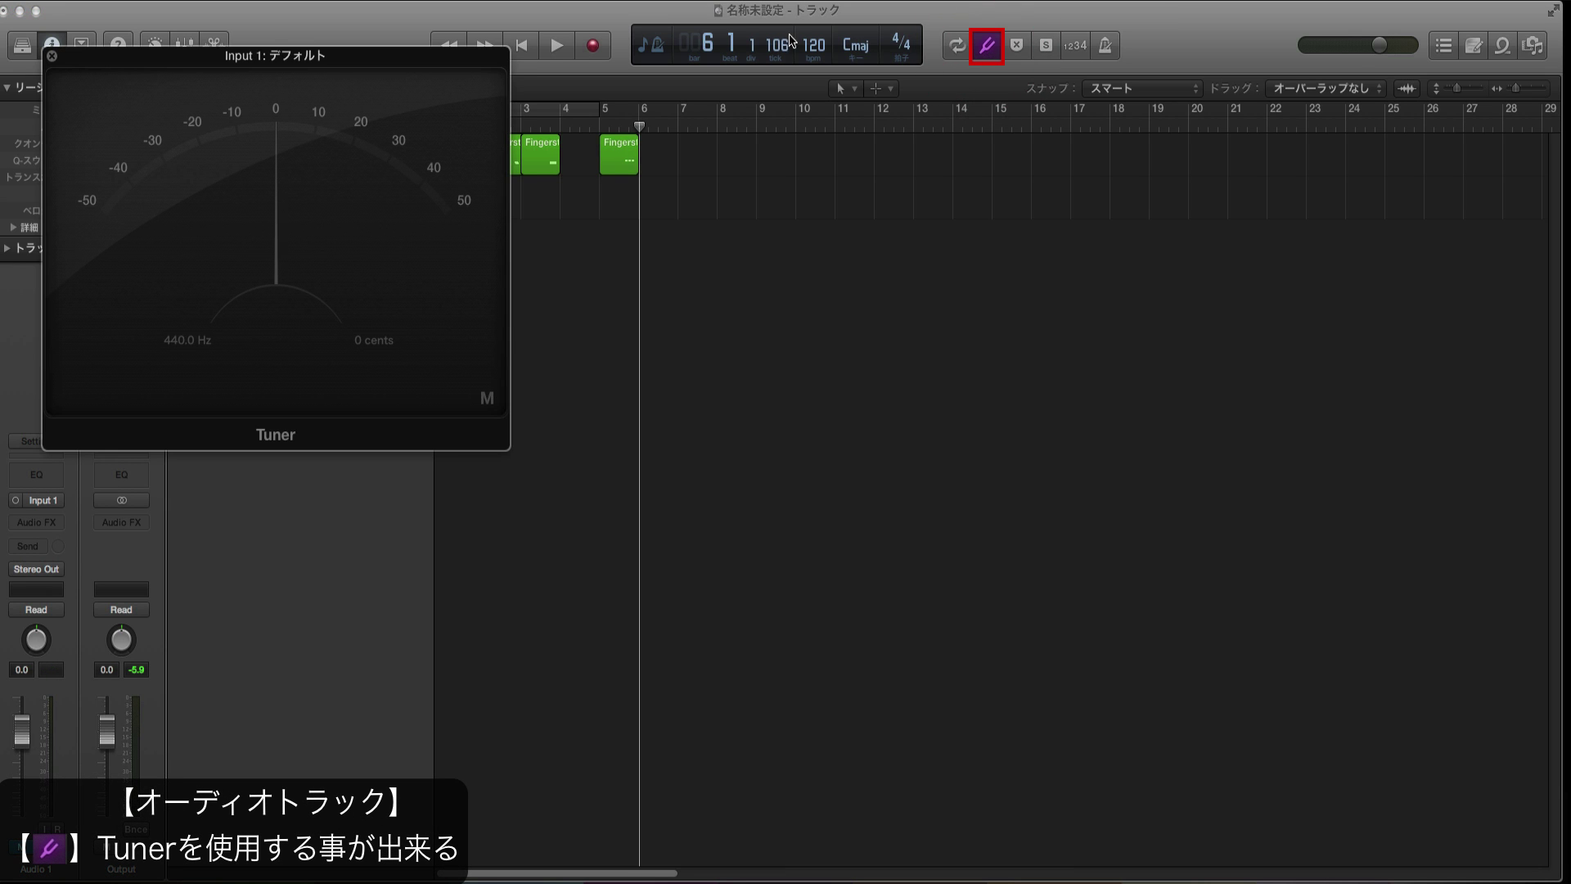
# Move the Tuner window over to the middle of the tracks area
pyautogui.moveTo(254, 72); pyautogui.dragTo(807, 150)
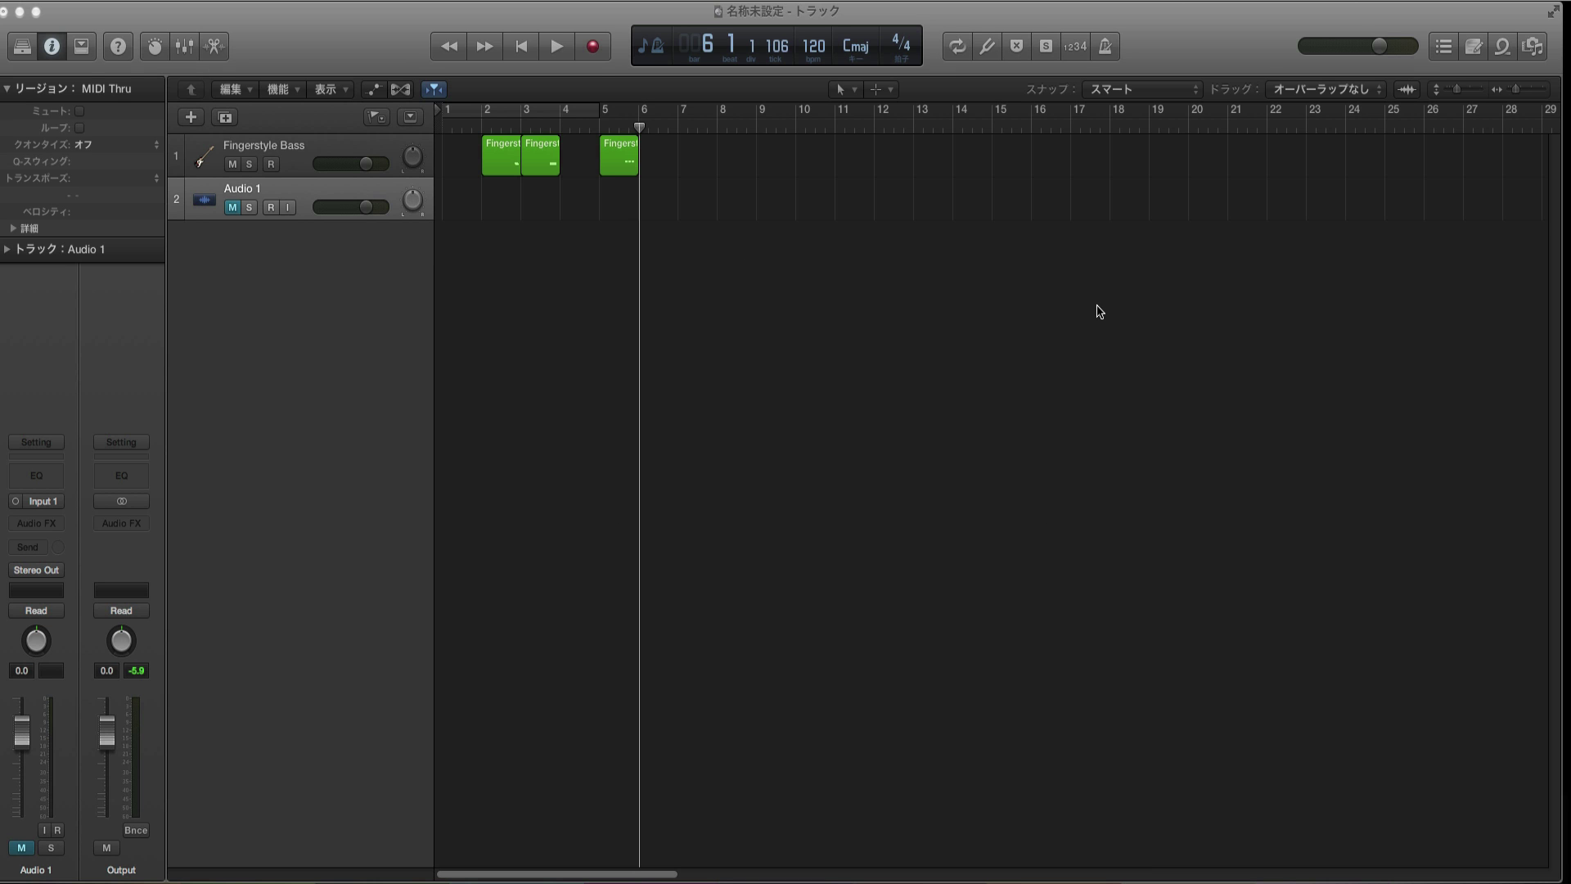
# Save the project to the desktop as プロジェクト in パッケージ format with オーディオファイル copied, and select the saved file
pyautogui.press('super+s')
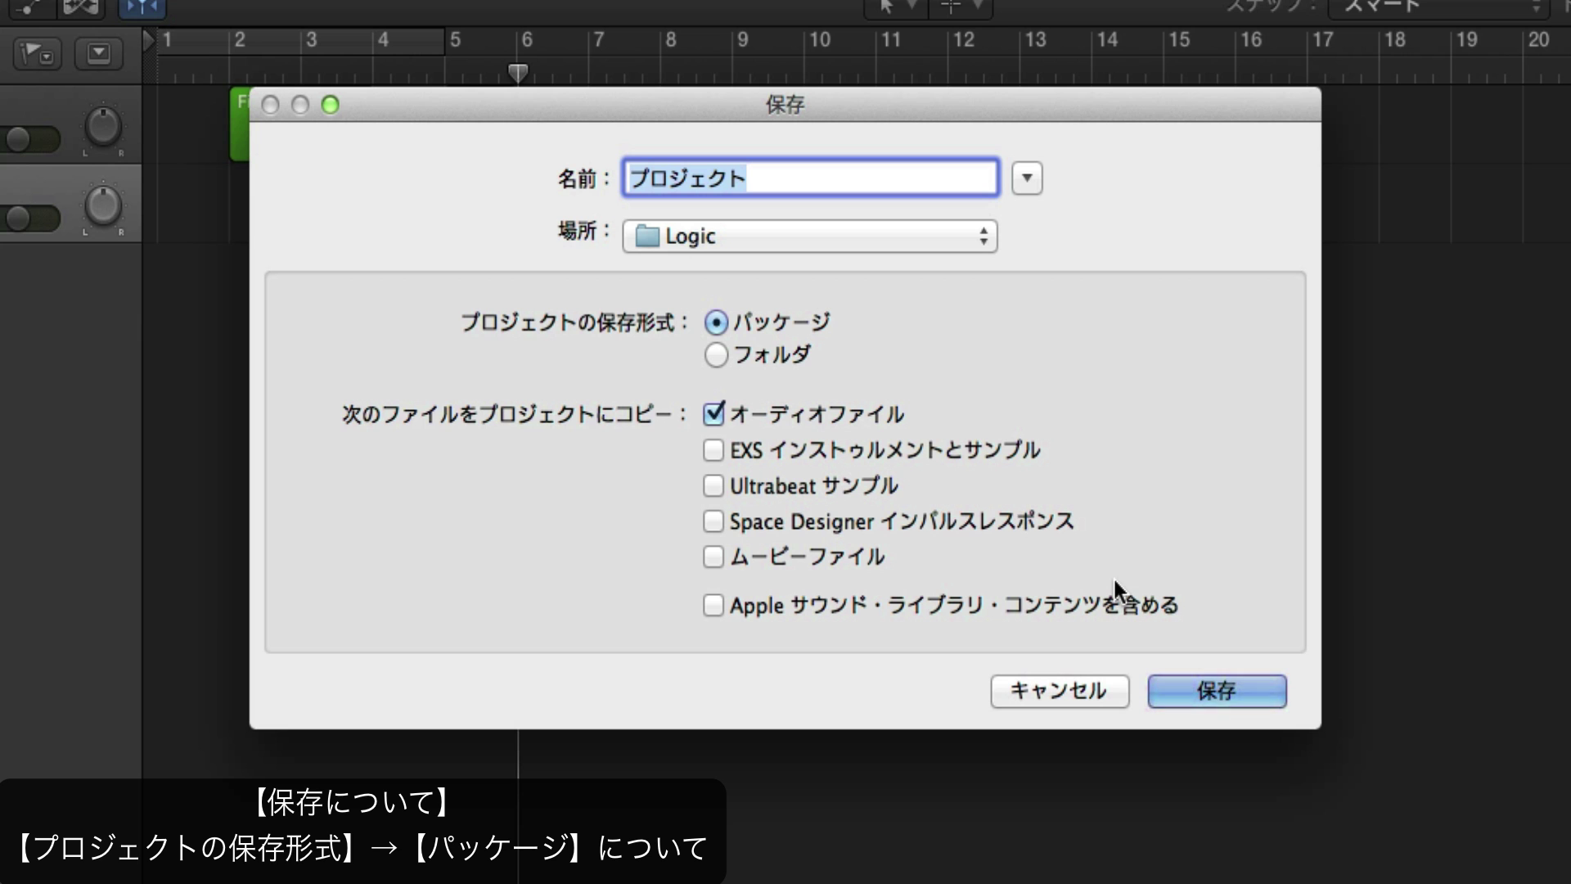
pyautogui.press('super+d')
pyautogui.press('Return')
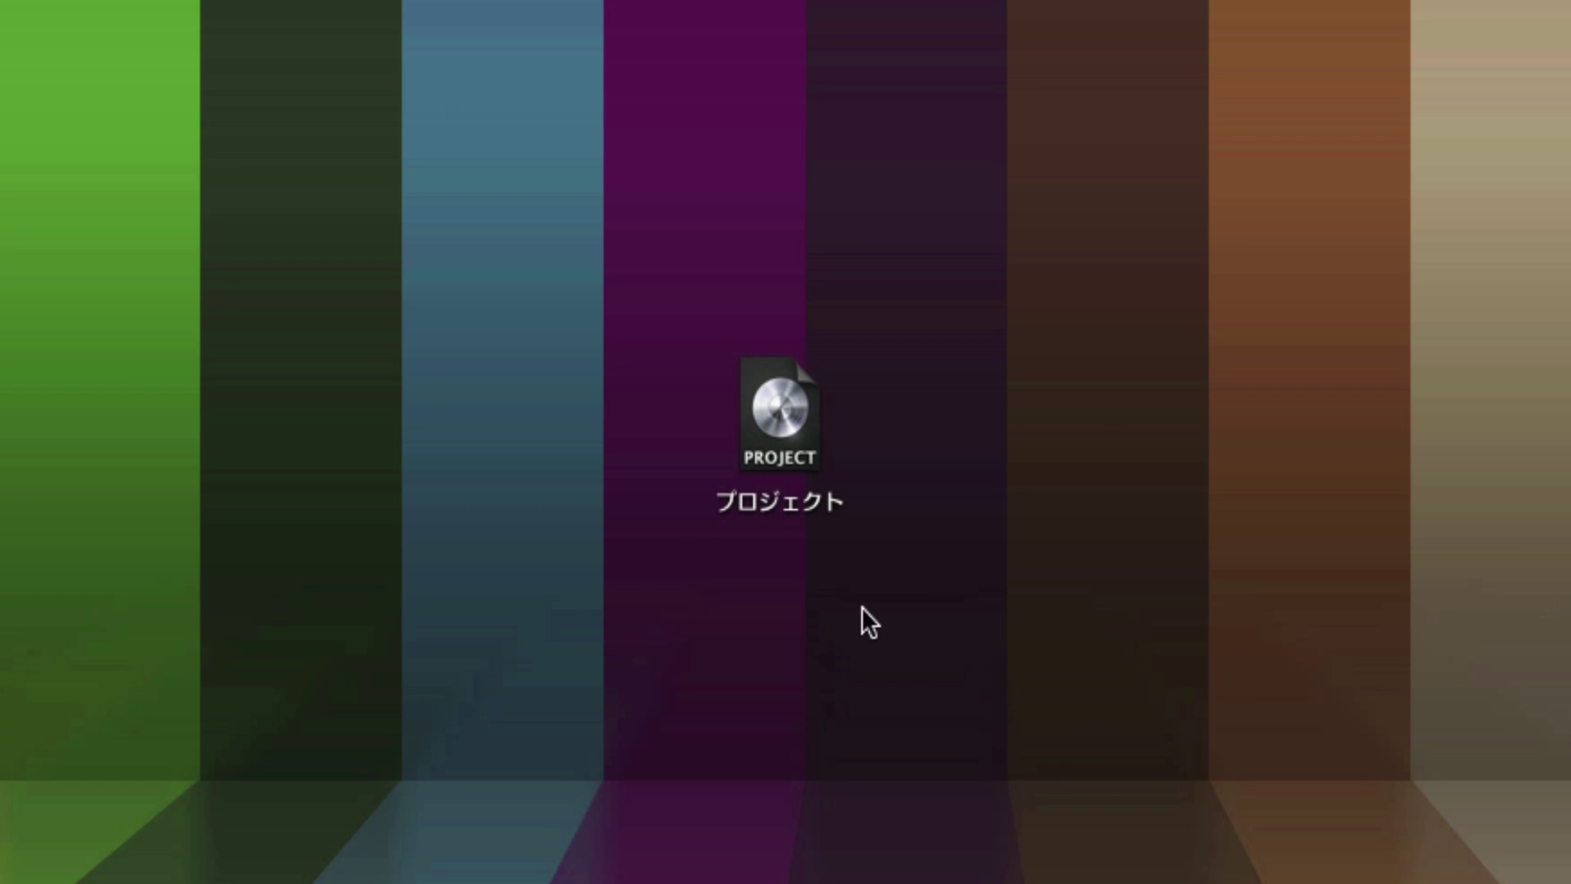
pyautogui.click(794, 442)
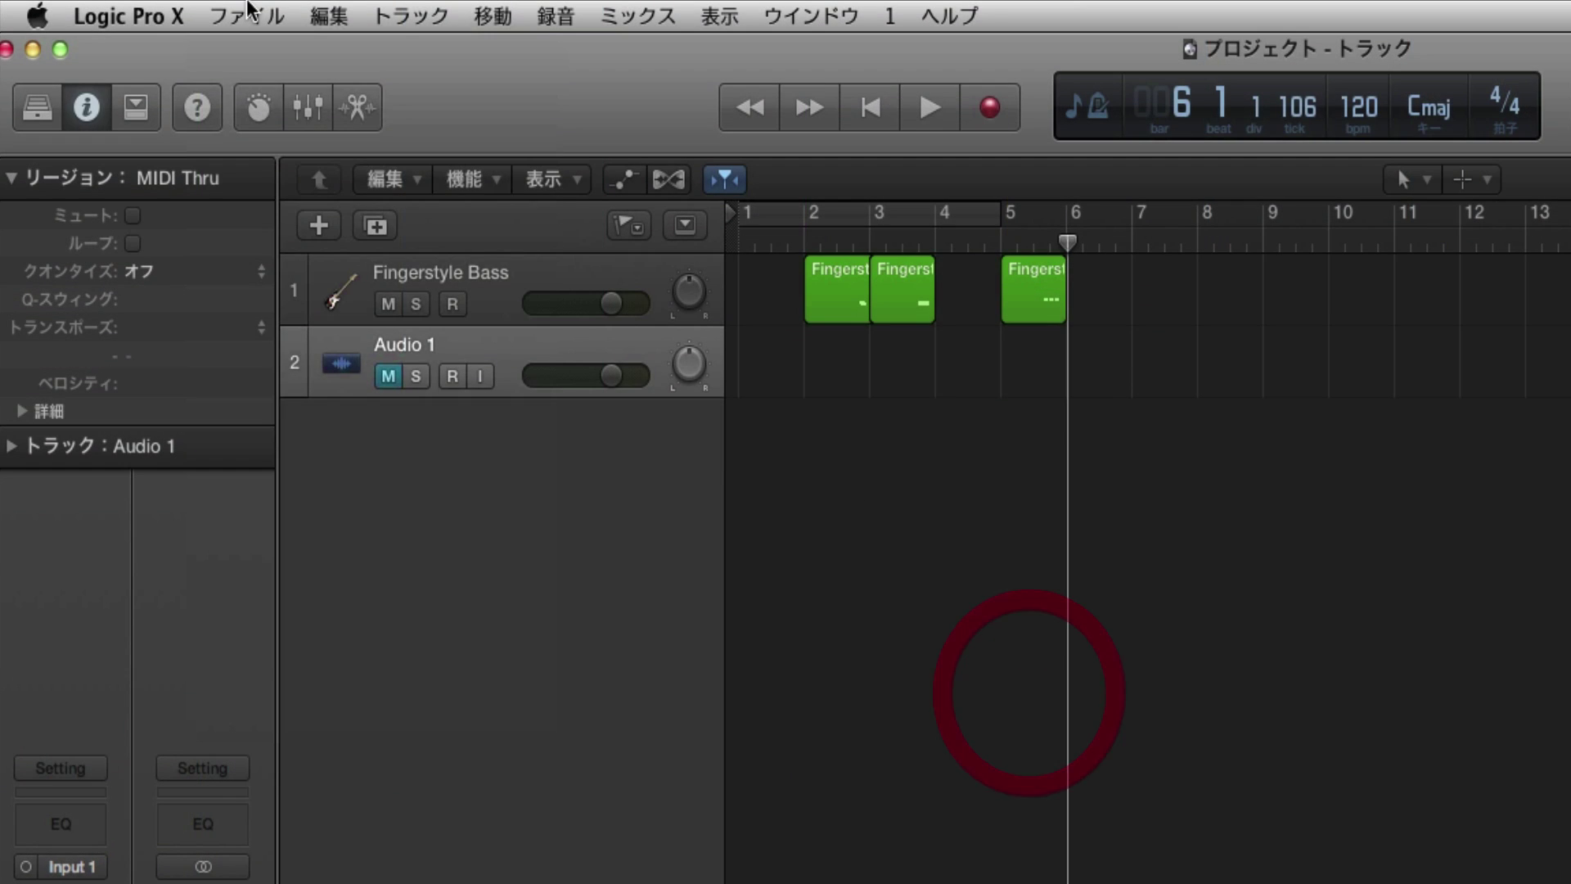
# In the project's 素材 settings, enable copying EXS instruments and samples, Ultrabeat samples, Space Designer impulse responses, movie files and Apple sound library content
pyautogui.click(245, 15)
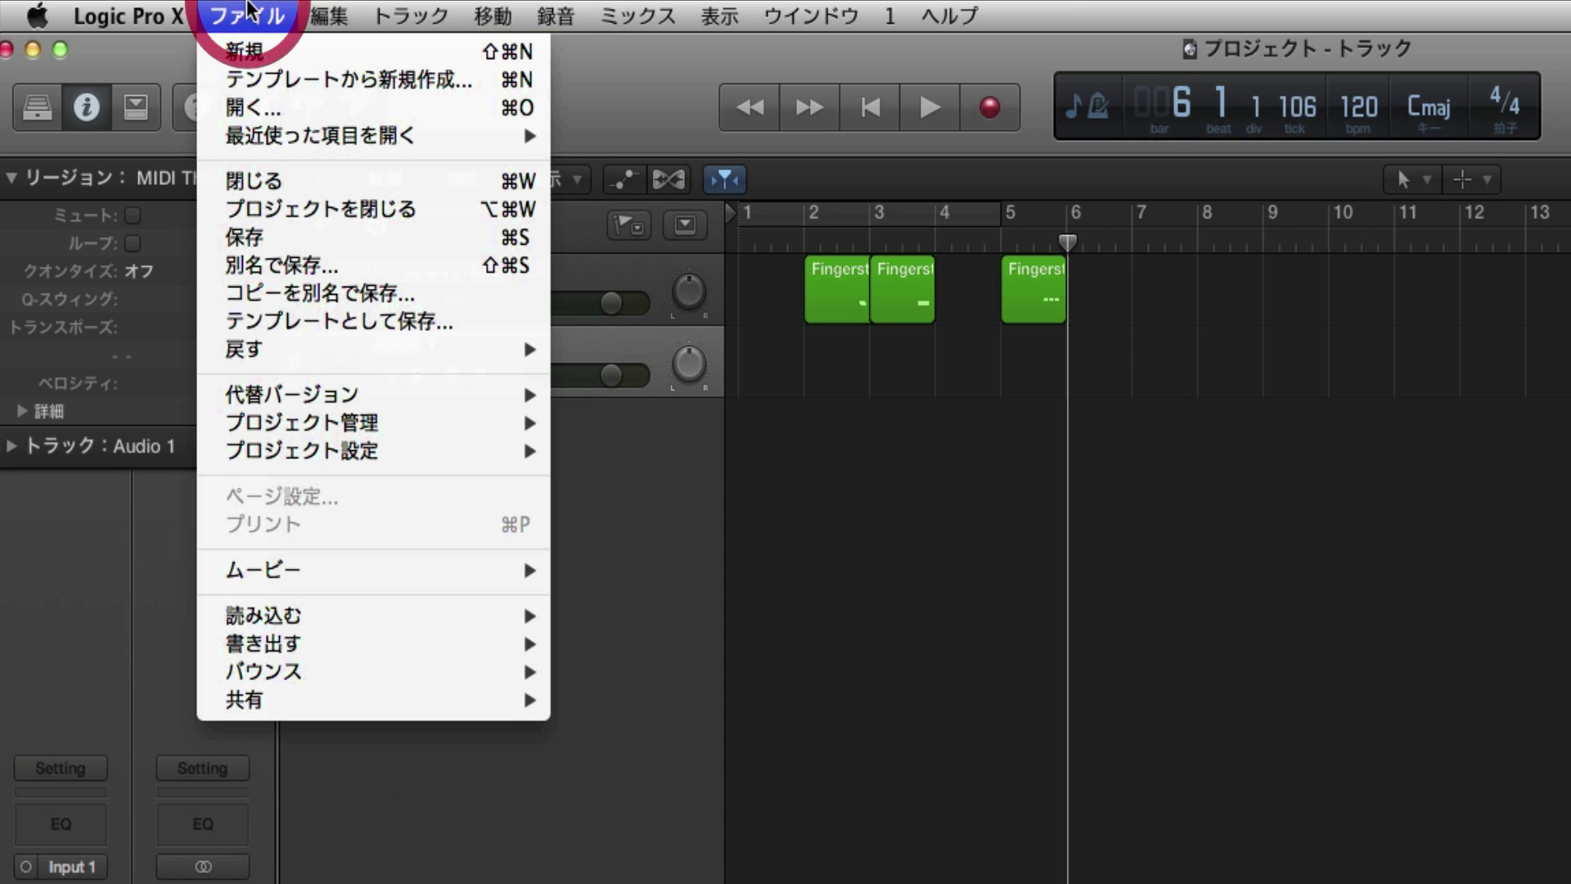
pyautogui.moveTo(344, 452)
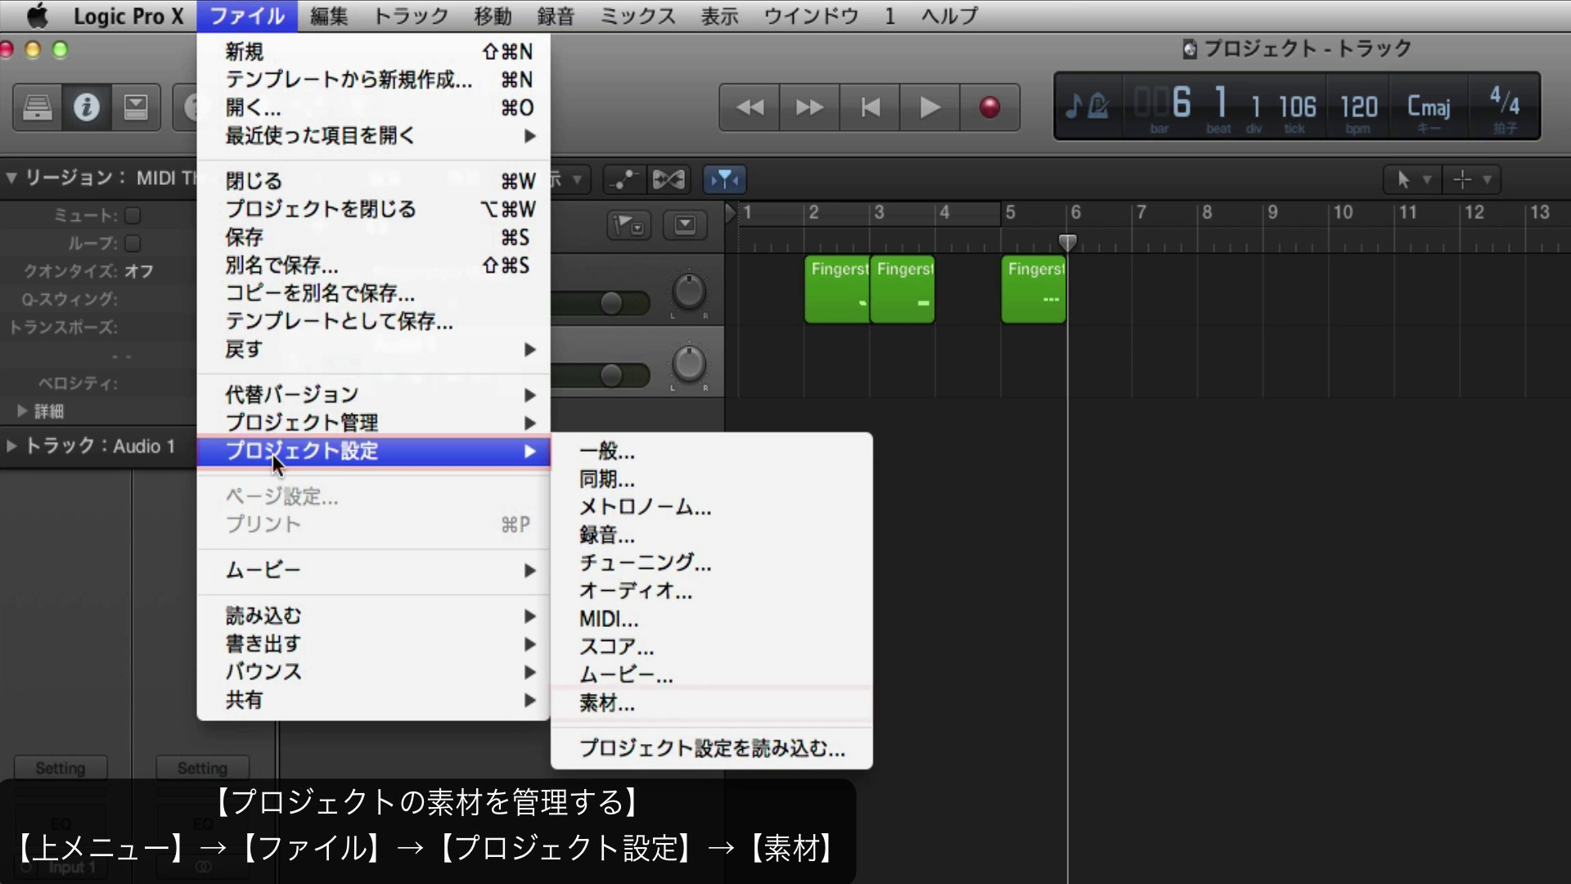
pyautogui.click(740, 702)
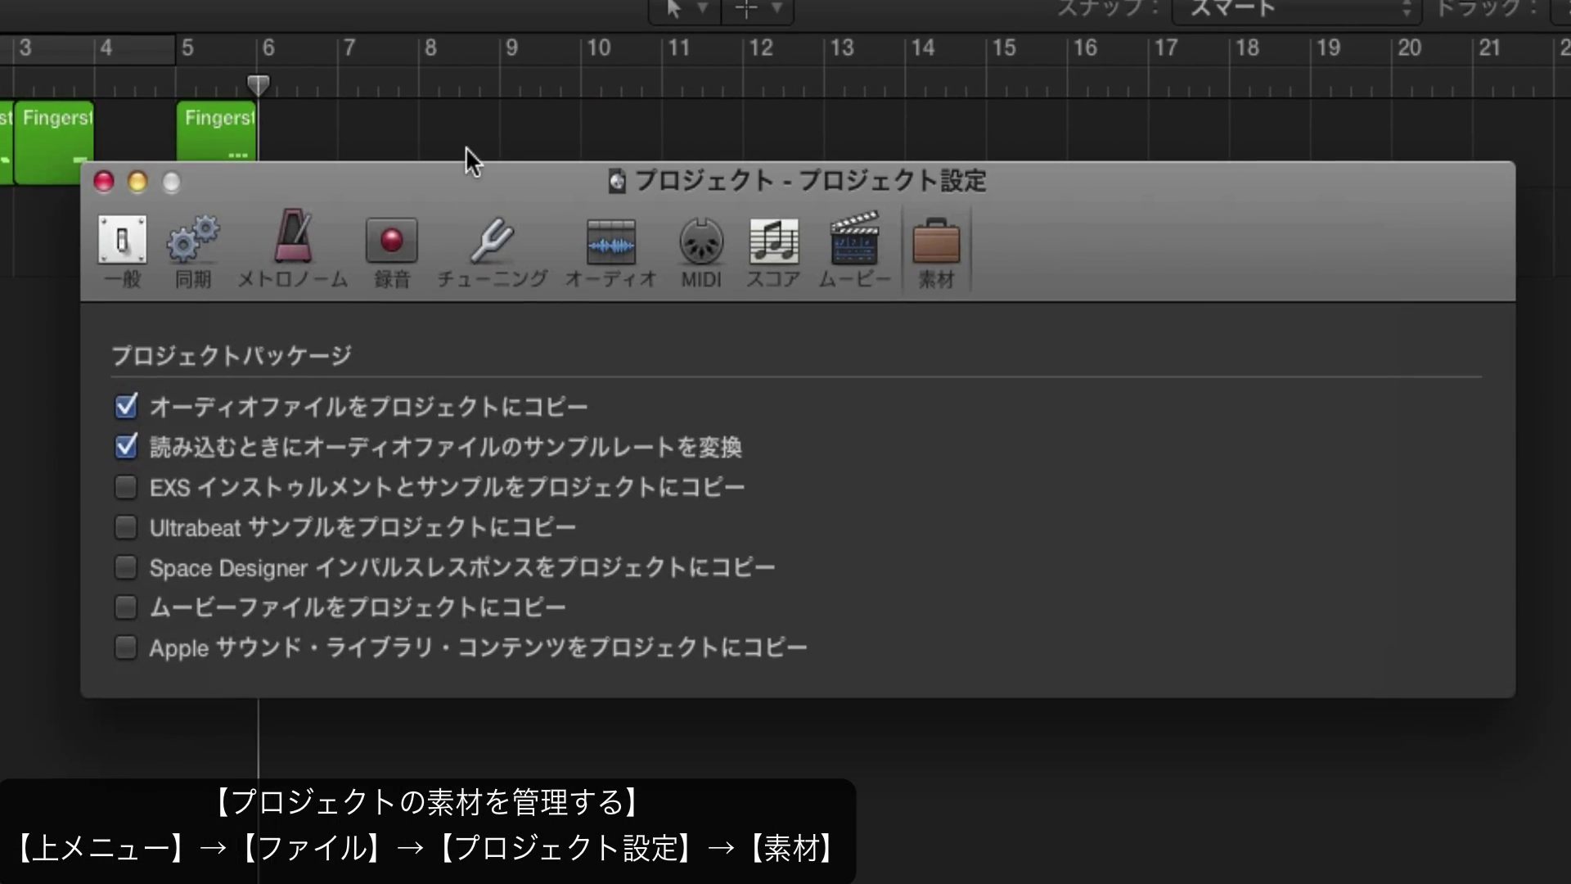
pyautogui.click(1176, 288)
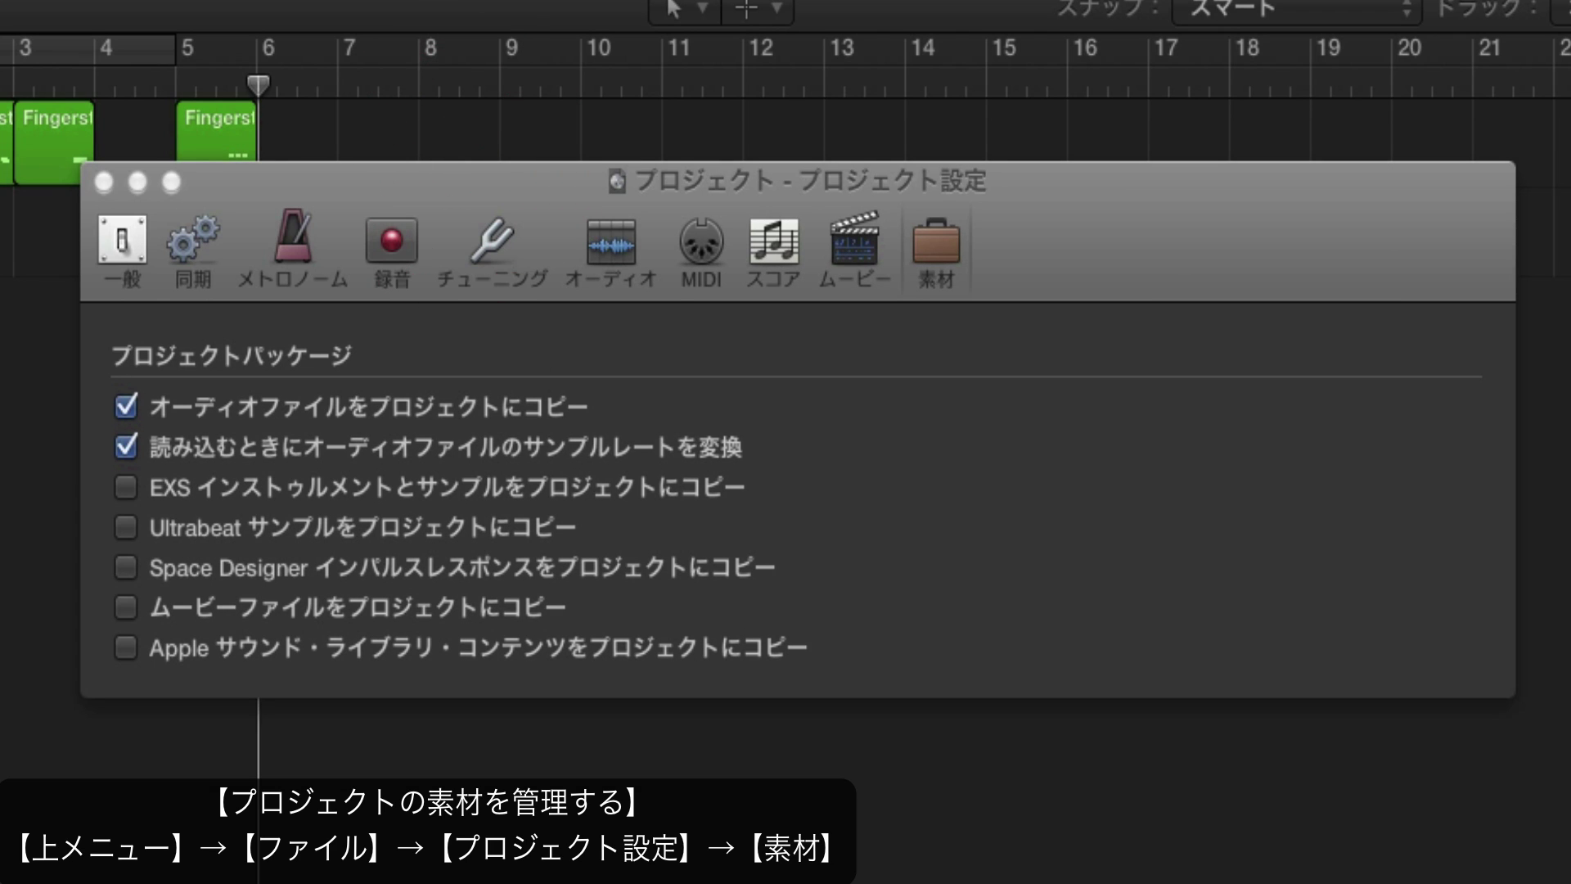
pyautogui.click(178, 492)
pyautogui.click(175, 565)
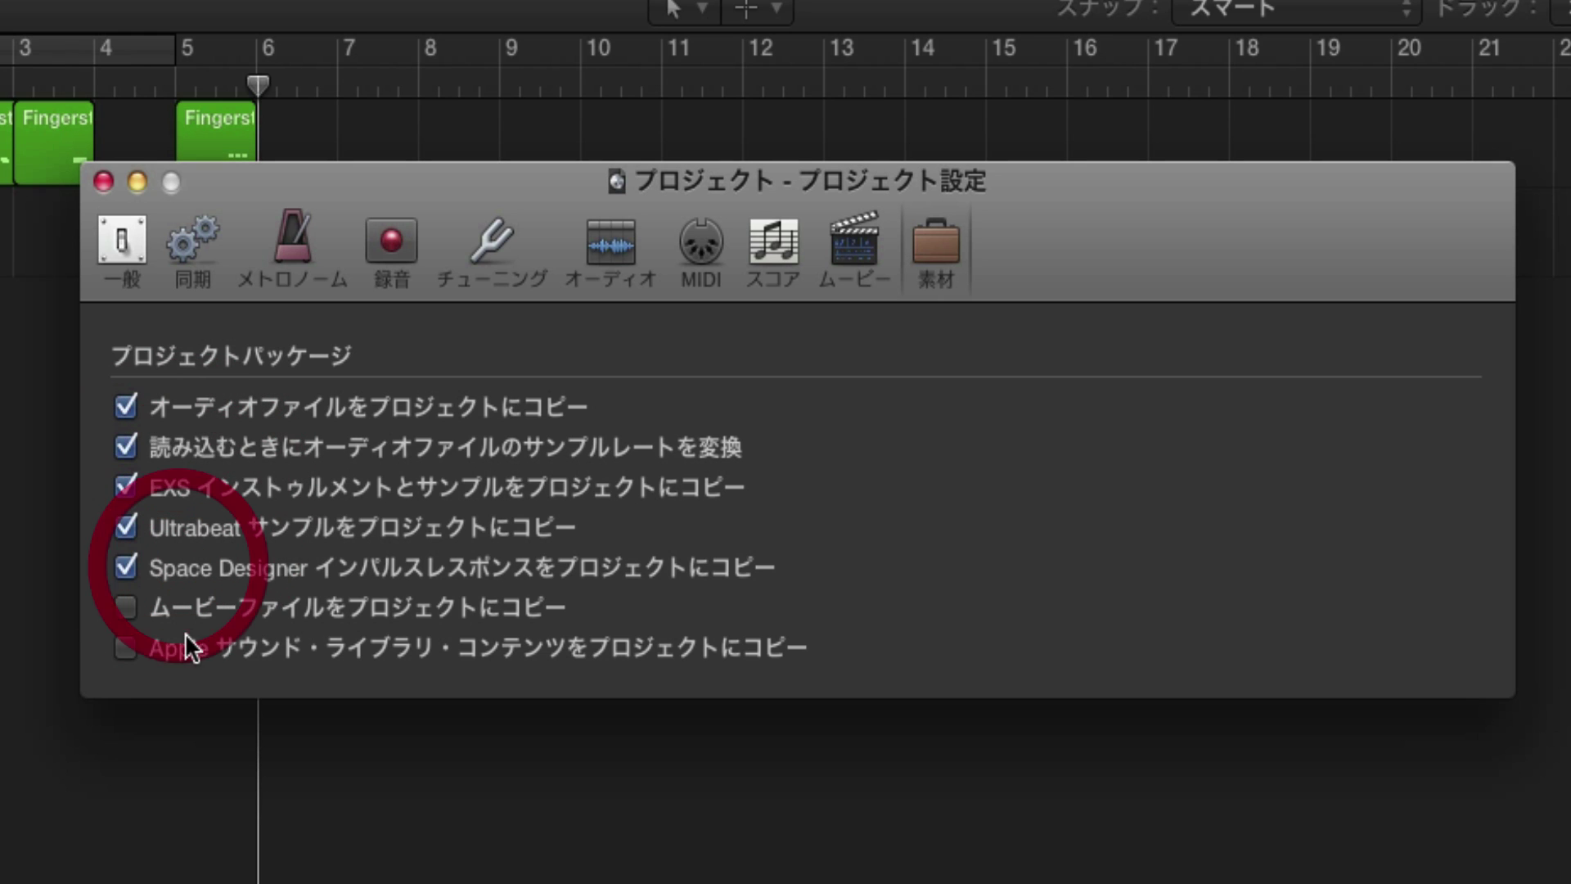
pyautogui.click(274, 607)
pyautogui.click(241, 647)
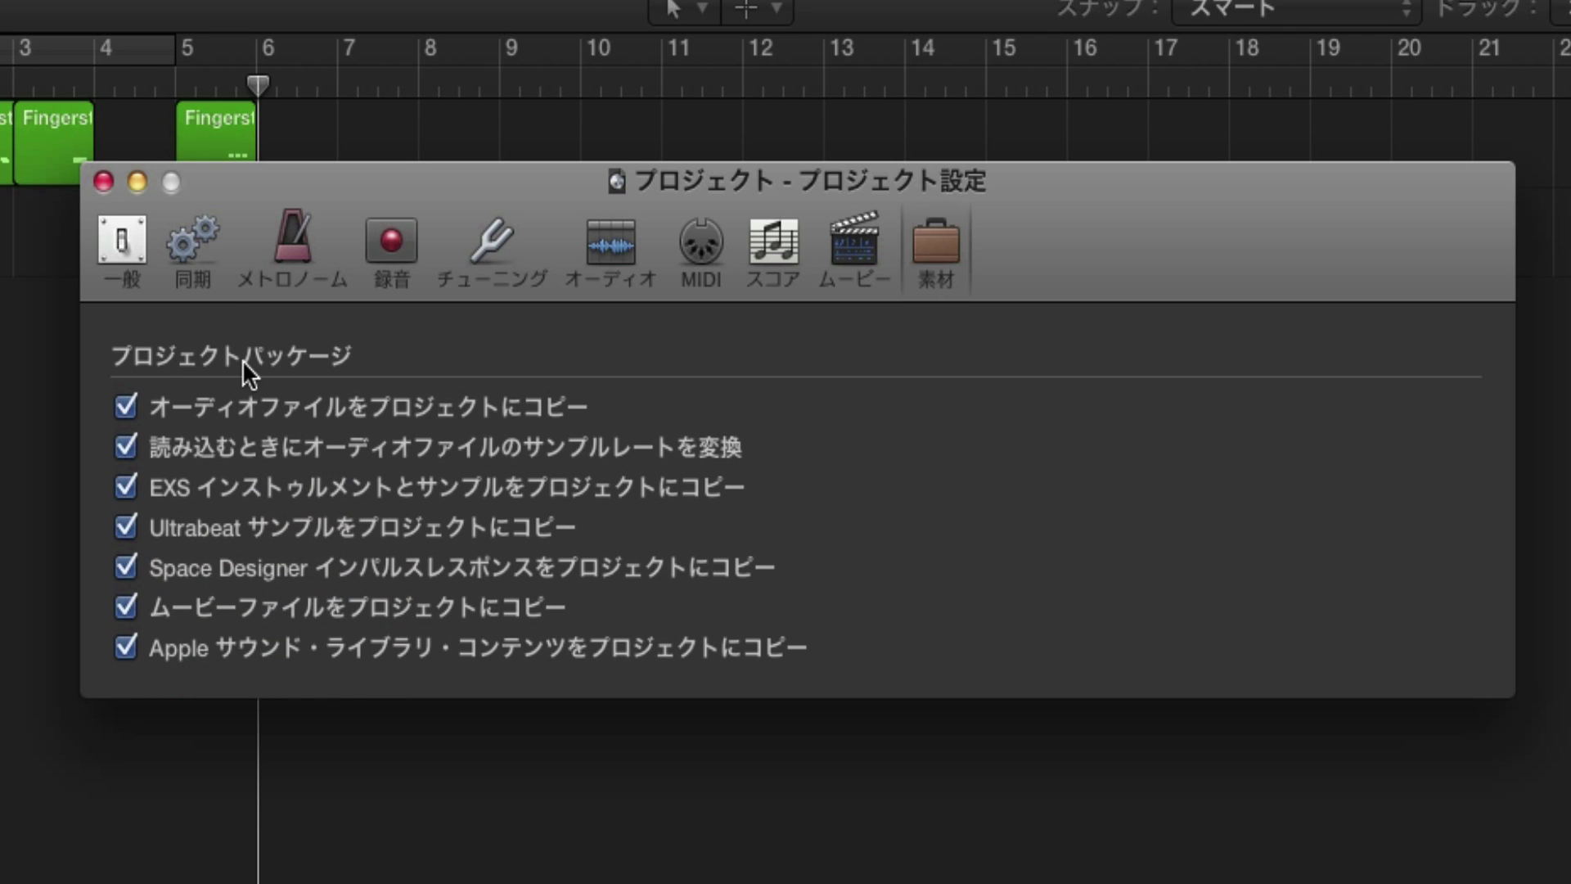
pyautogui.click(104, 181)
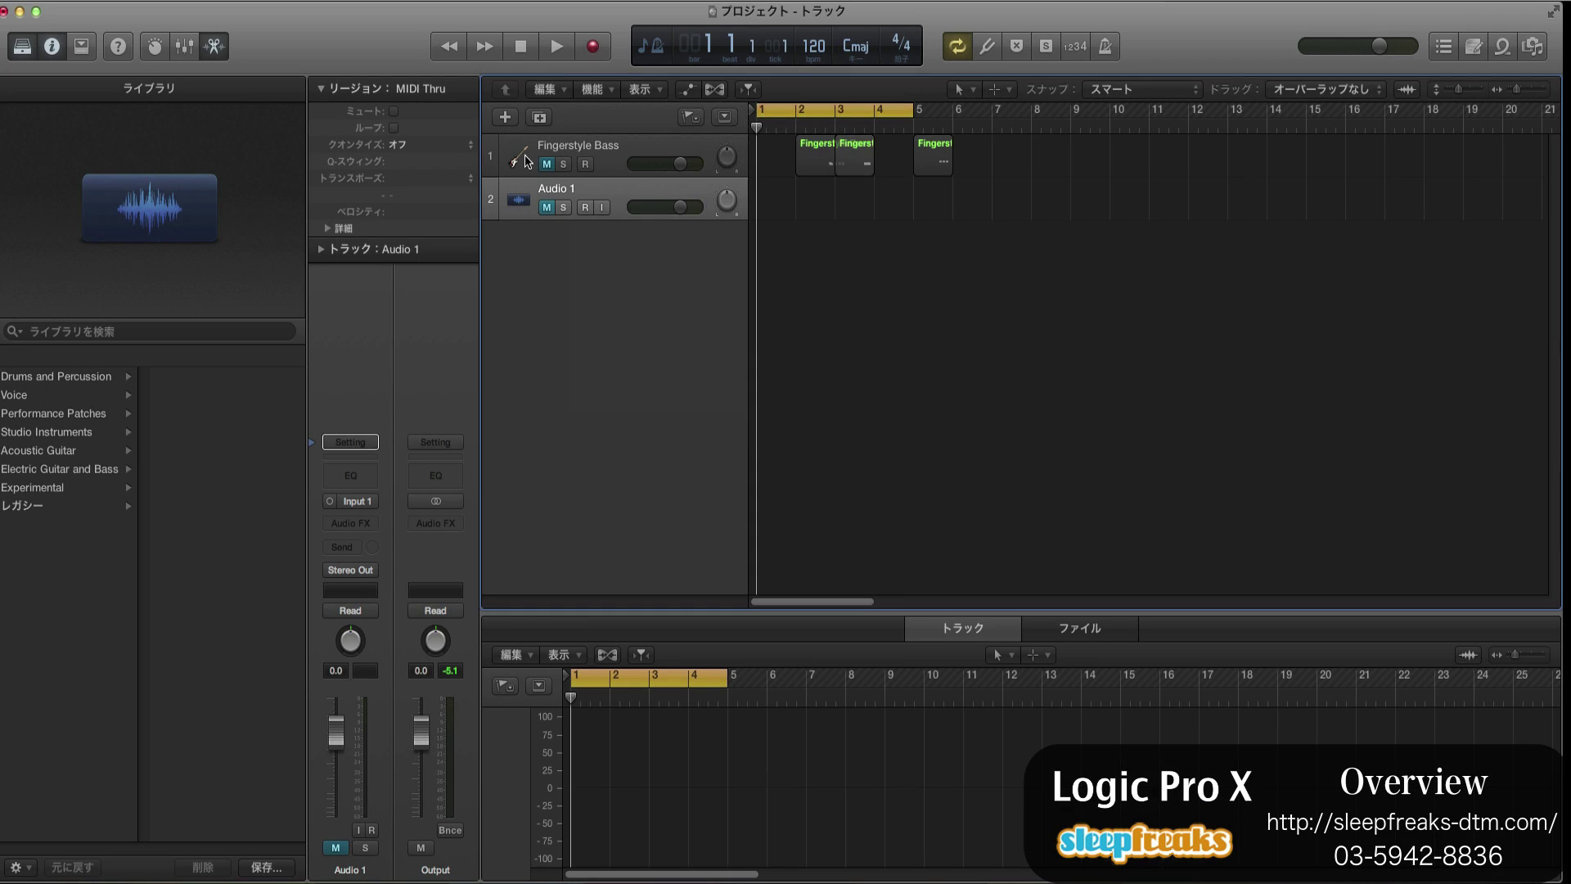
# Add a Drummer track with Output 1 + 2 and ライブラリを開く enabled
pyautogui.click(505, 117)
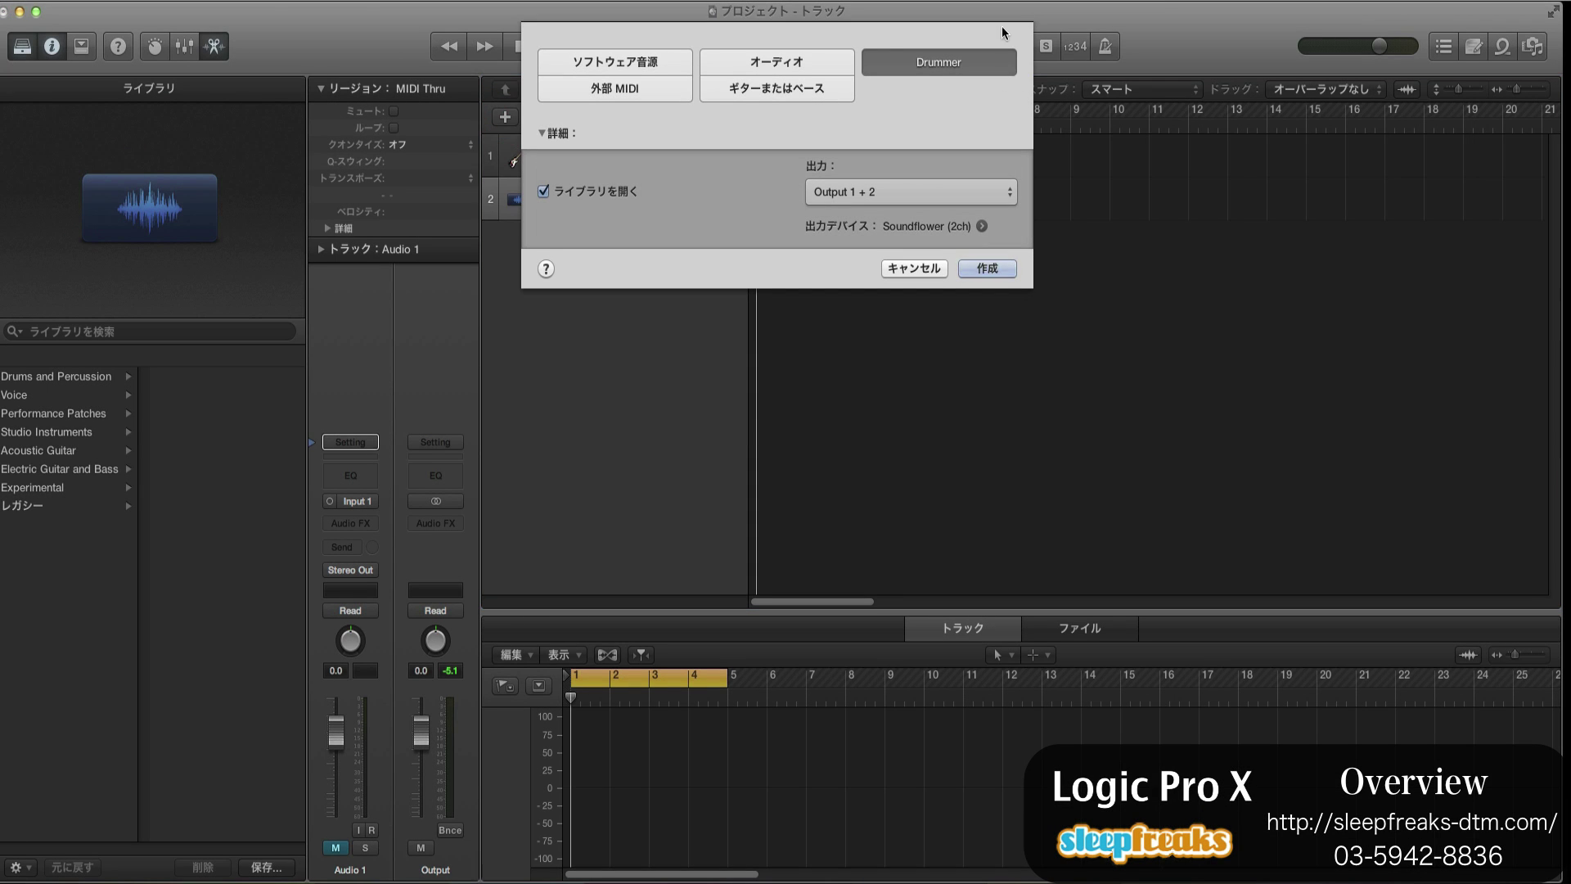
pyautogui.press('Return')
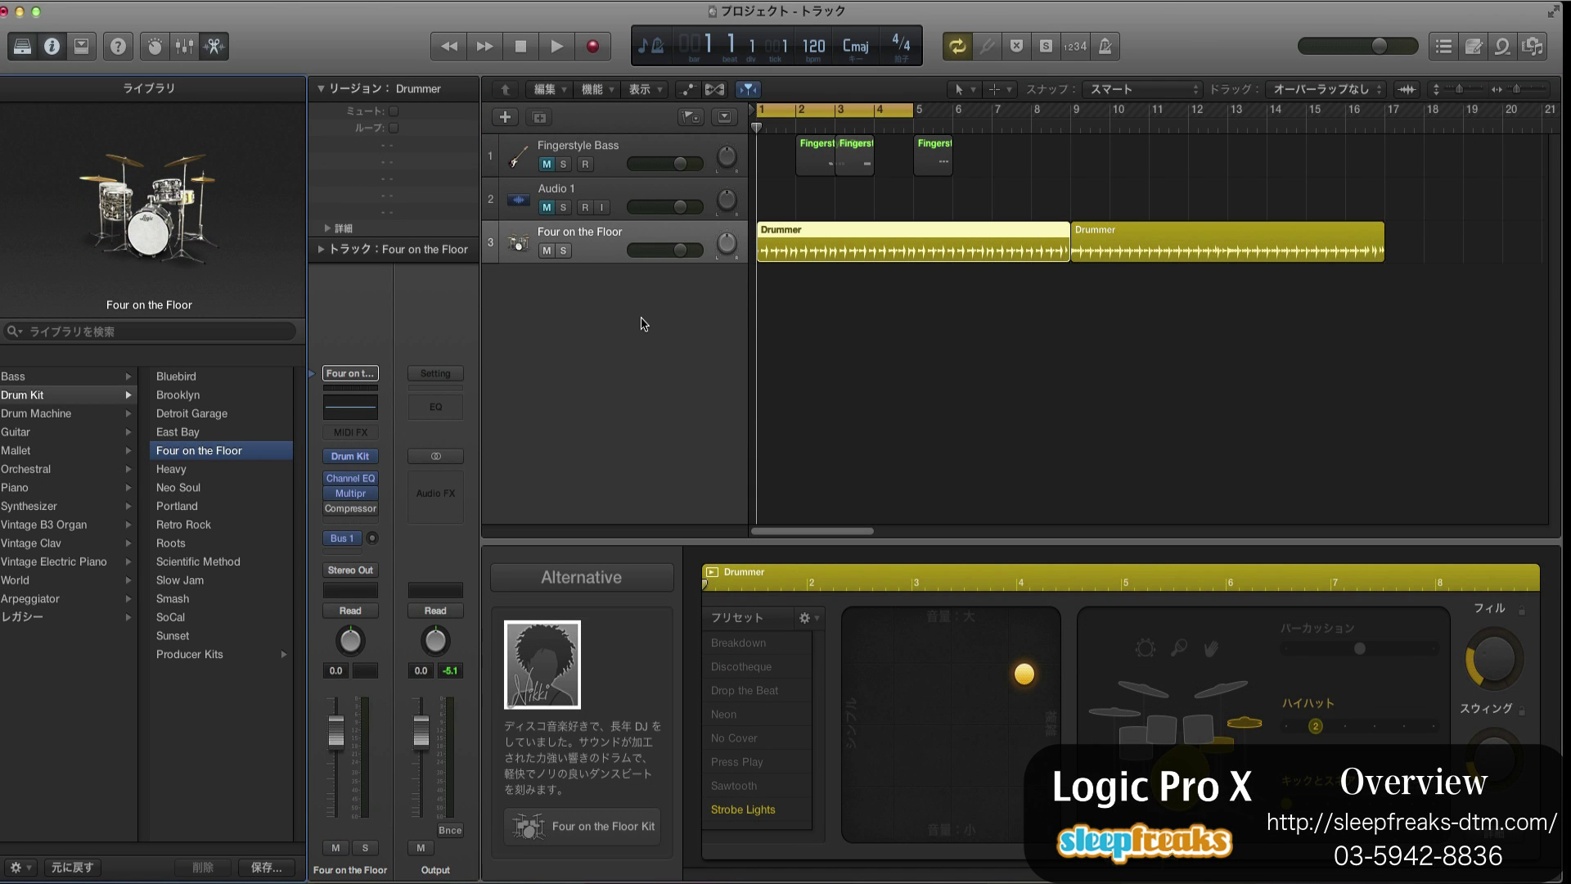